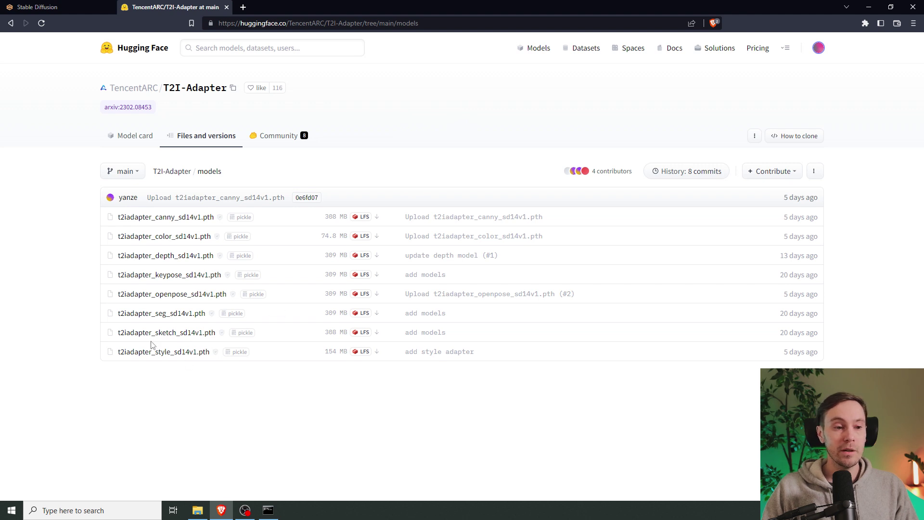
In the T2I-Adapter models folder, highlight the style and color adapter file names, then clear the selection.
left_click_drag(107, 354, 222, 357)
left_click_drag(97, 237, 212, 237)
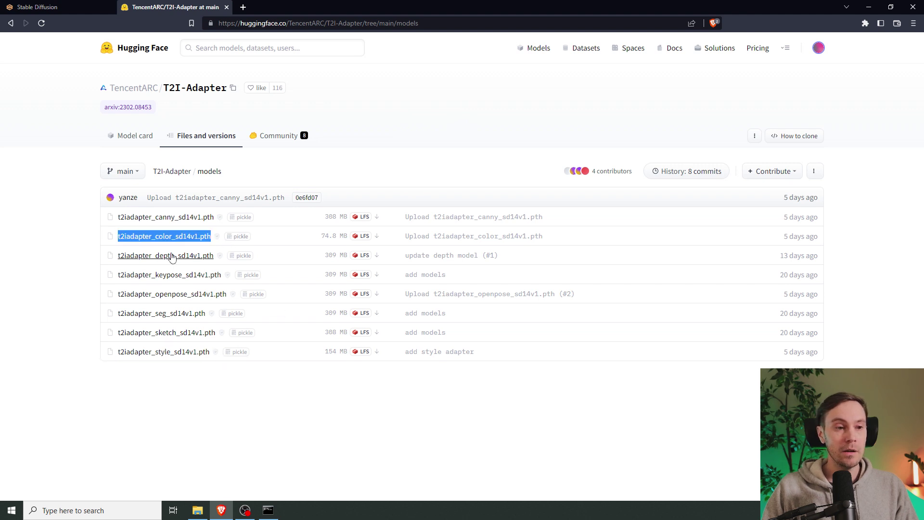
left_click(82, 258)
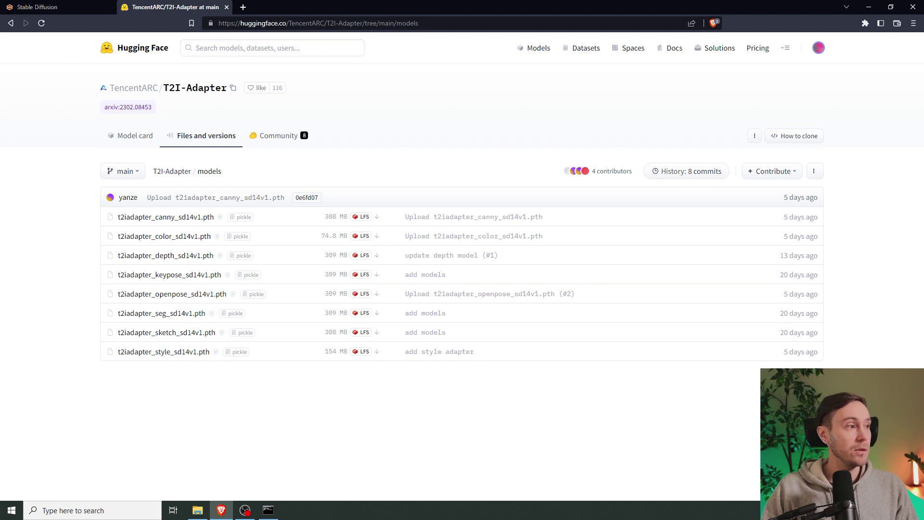
Browse stable-diffusion-webui to extensions > sd-webui-controlnet > models to see the existing t2iadapter files.
left_click(198, 510)
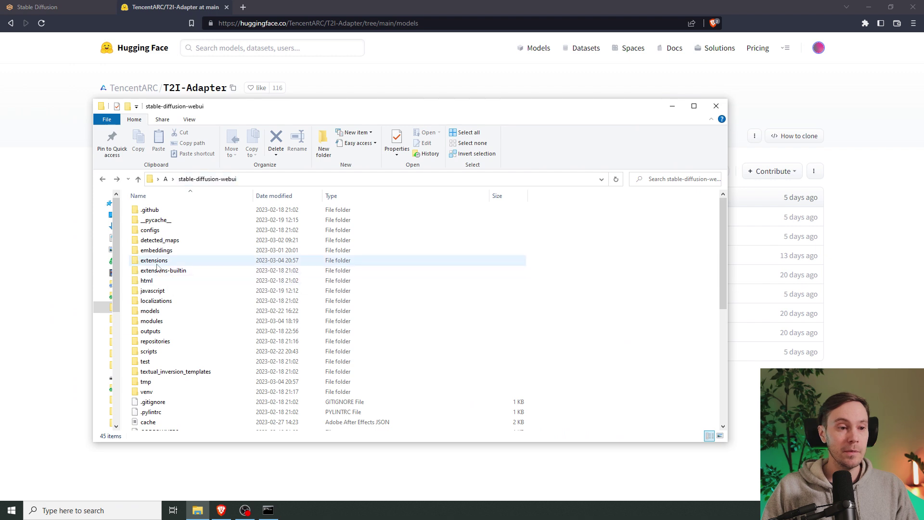
double_click(155, 260)
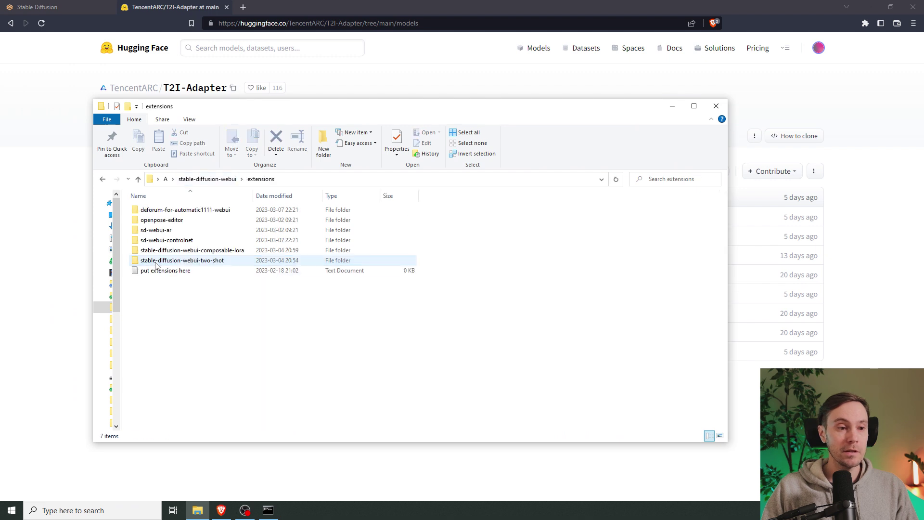
double_click(171, 241)
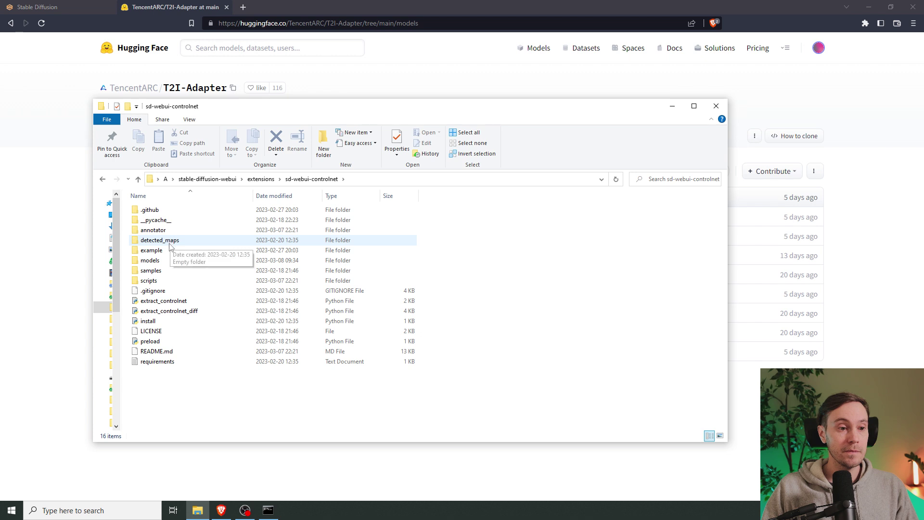
double_click(164, 260)
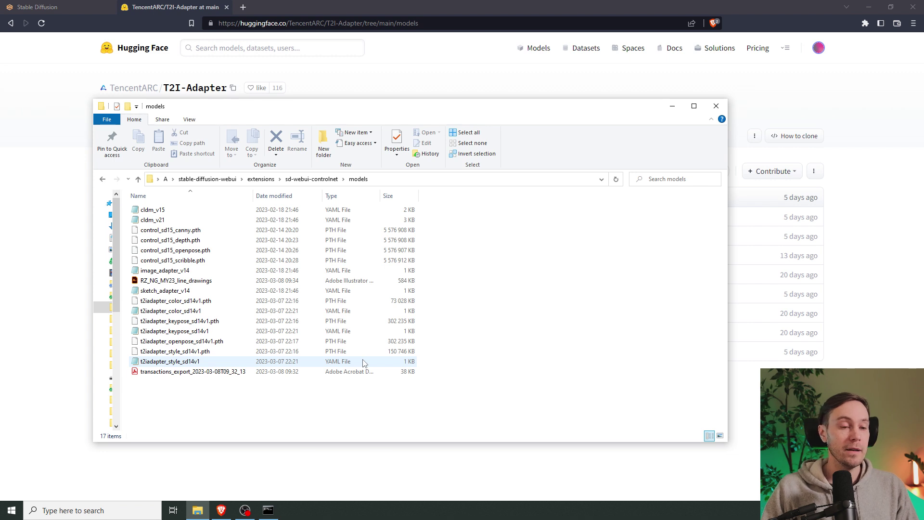
Back in the WebUI, check the installed extensions for updates.
left_click(716, 106)
key("ctrl+shift+Tab")
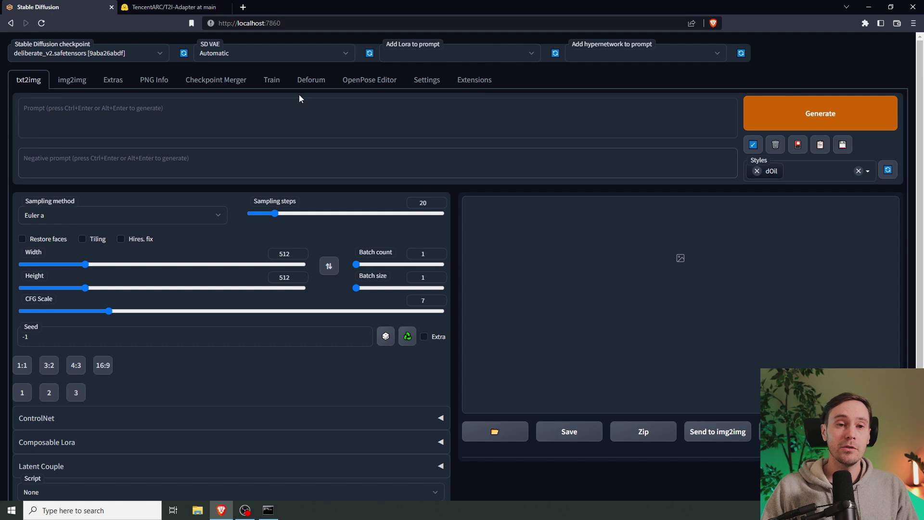
left_click(473, 81)
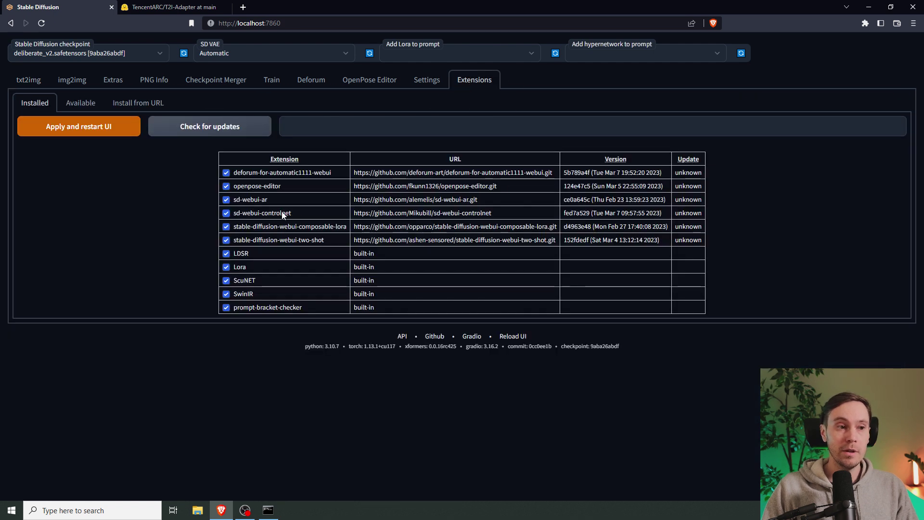
left_click(81, 104)
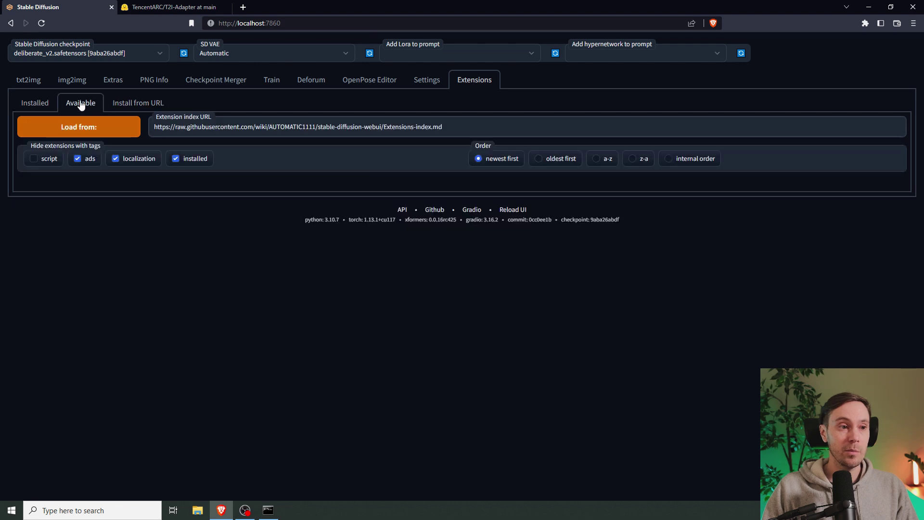
left_click(43, 105)
left_click(195, 126)
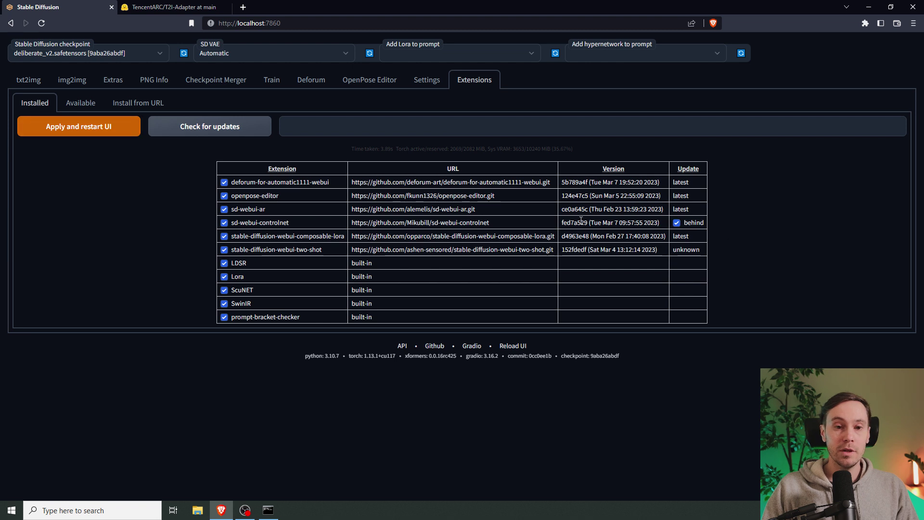
Apply the ControlNet update, restart the UI, and expand the txt2img ControlNet section.
left_click(79, 132)
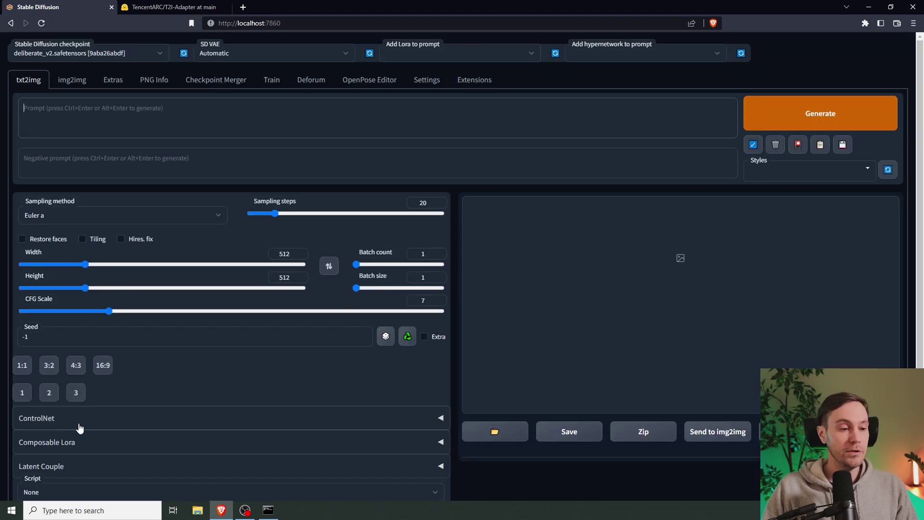
left_click(79, 423)
scroll(165, 359, "down", 2)
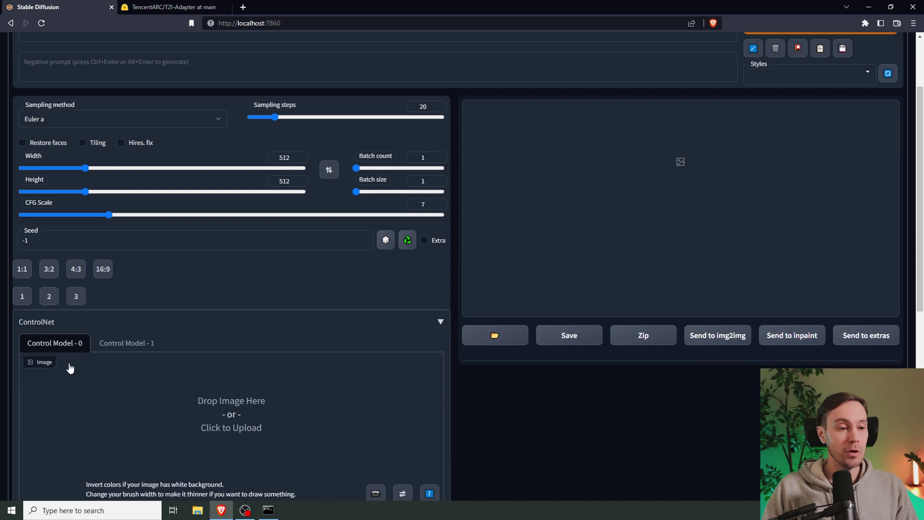
scroll(127, 349, "up", 3)
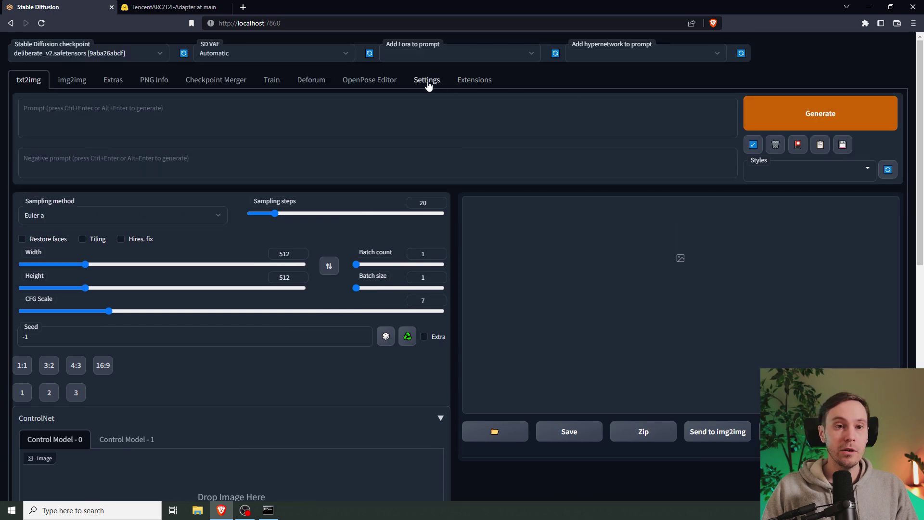
In Settings > ControlNet, confirm Multi ControlNet max models amount is 2.
left_click(426, 82)
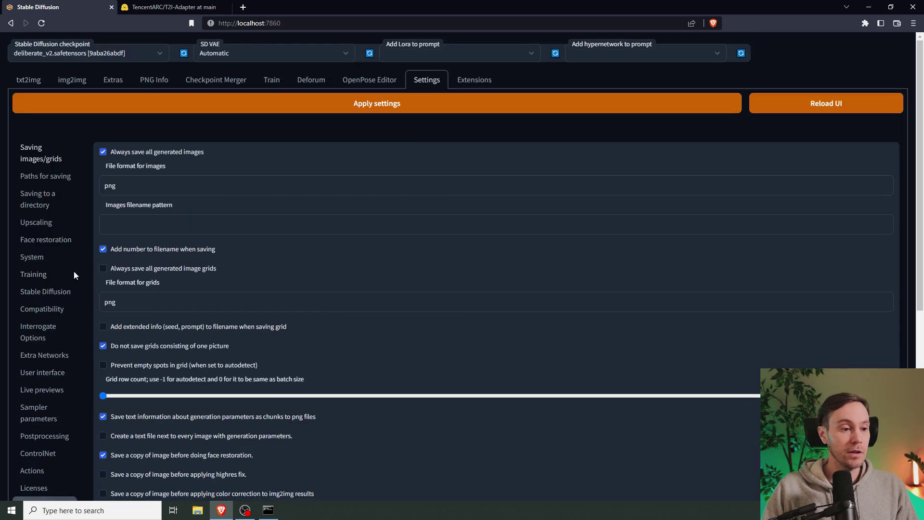
scroll(74, 270, "down", 2)
left_click(40, 374)
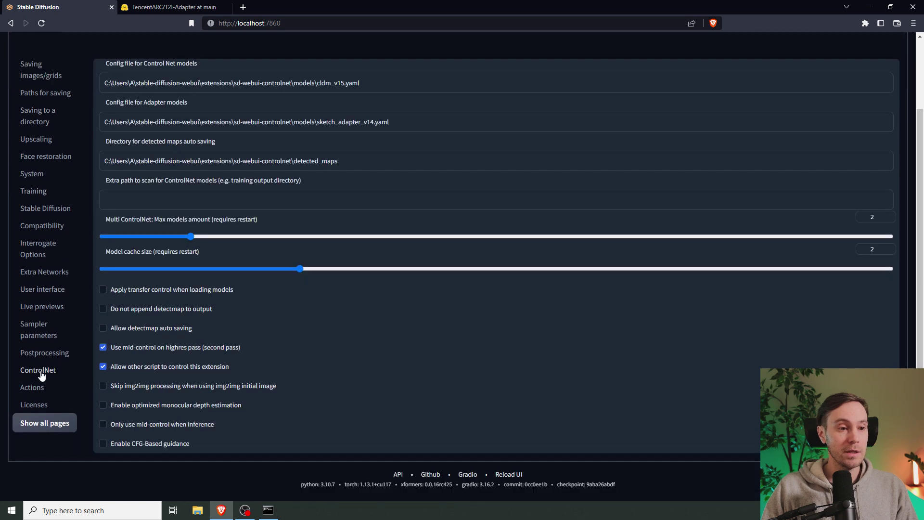
left_click_drag(110, 220, 209, 221)
left_click(189, 243)
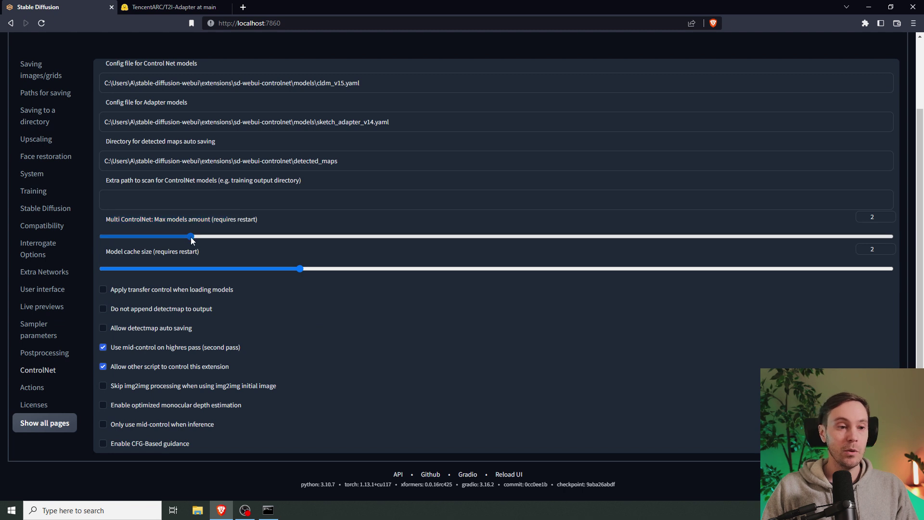
scroll(399, 156, "up", 2)
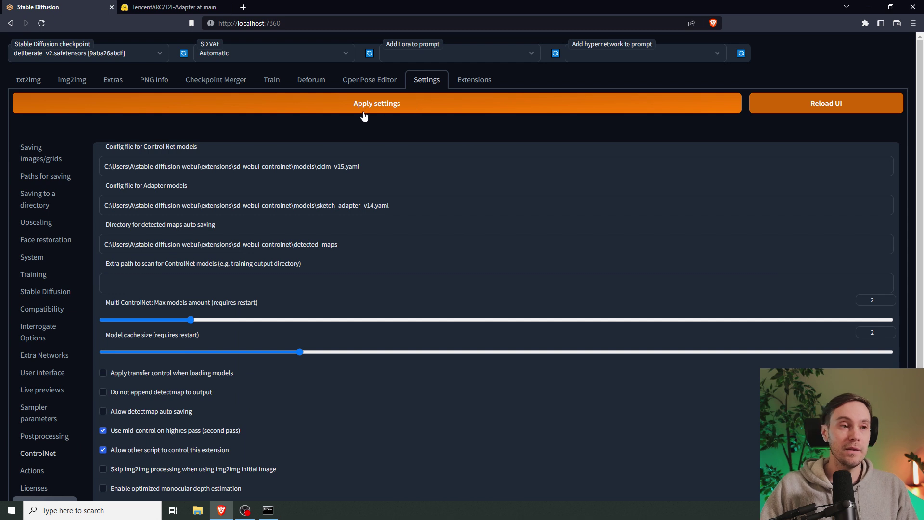
On txt2img, load the woman portrait into ControlNet's Control Model 0.
left_click(28, 82)
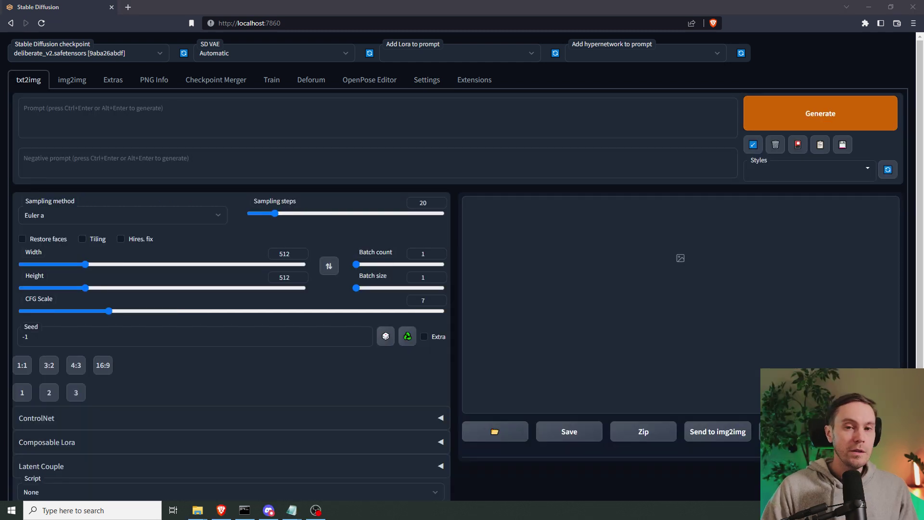
left_click(7, 162)
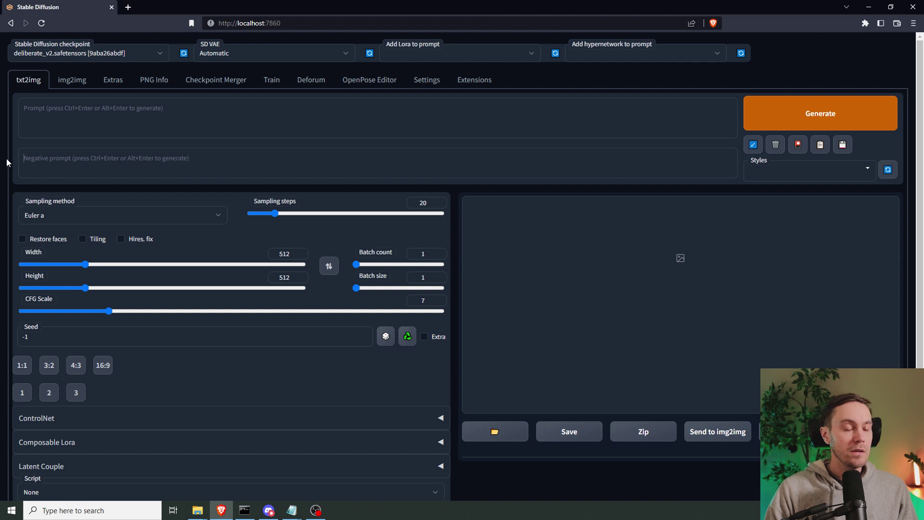
scroll(140, 140, "down", 1)
left_click(77, 368)
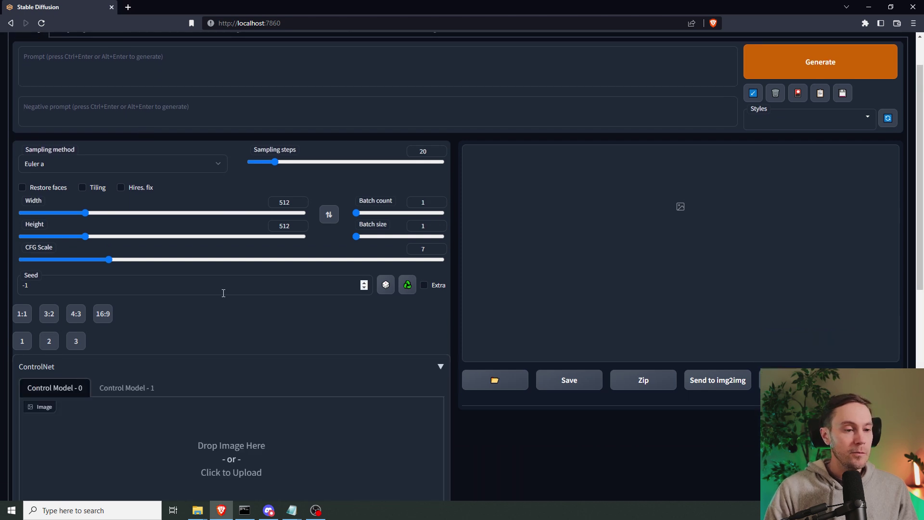
scroll(240, 288, "down", 3)
left_click_drag(210, 263, 223, 293)
Enable Control Model 0 with the depth preprocessor and control_sd15_depth model.
scroll(223, 292, "down", 1)
left_click(53, 378)
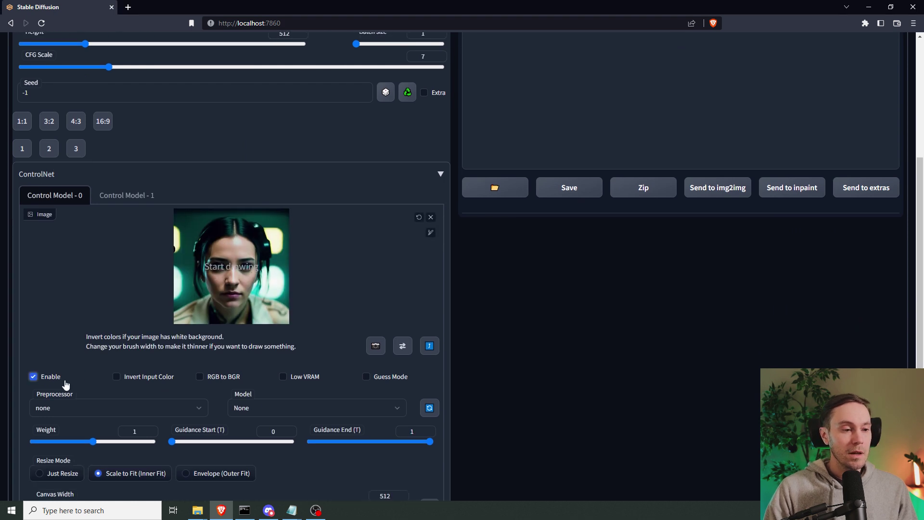
left_click(85, 408)
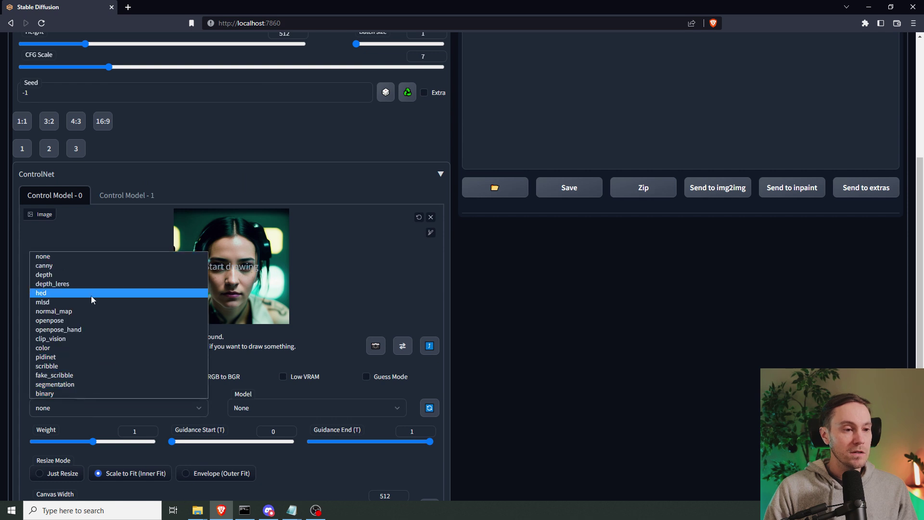
left_click(83, 275)
left_click(293, 409)
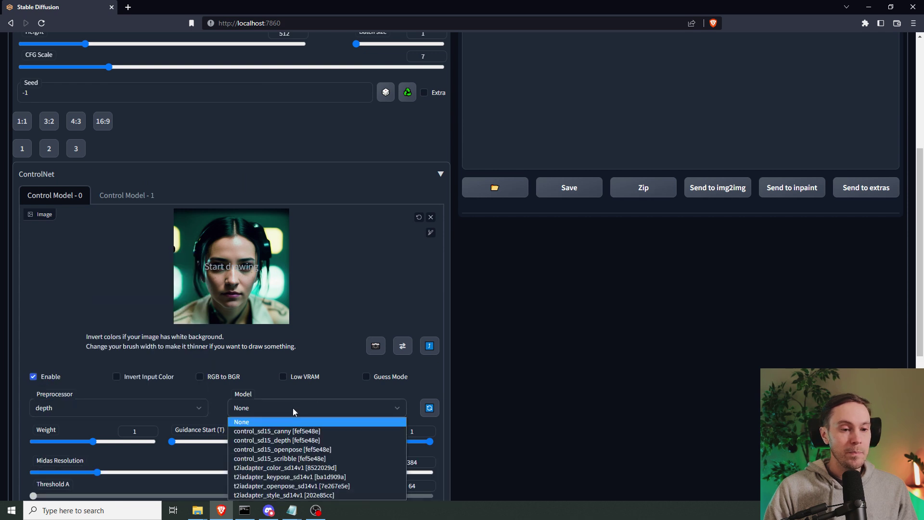
left_click(283, 440)
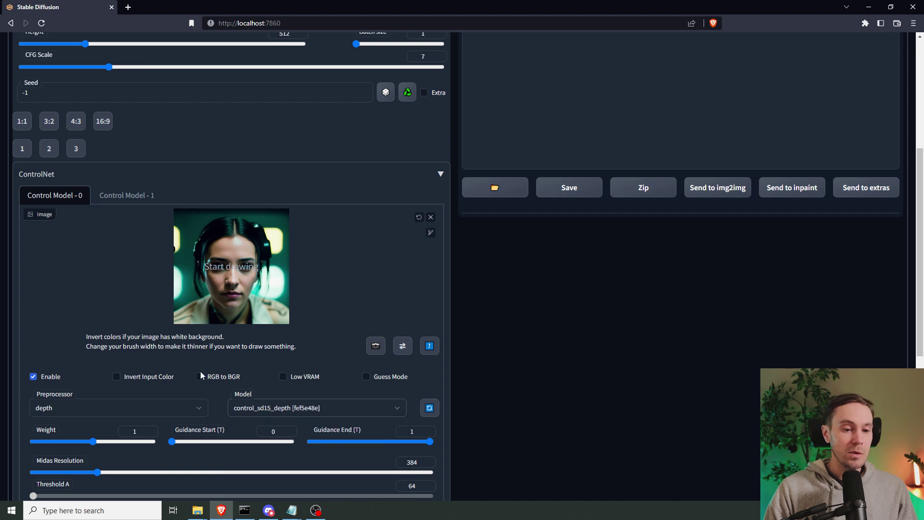
Load the anime-girl image into Control Model 1.
left_click(133, 198)
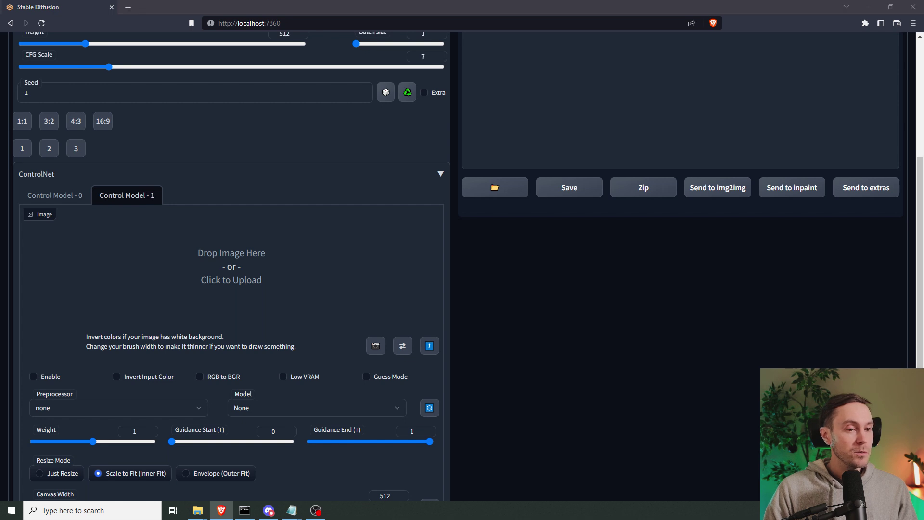
left_click_drag(249, 315, 235, 270)
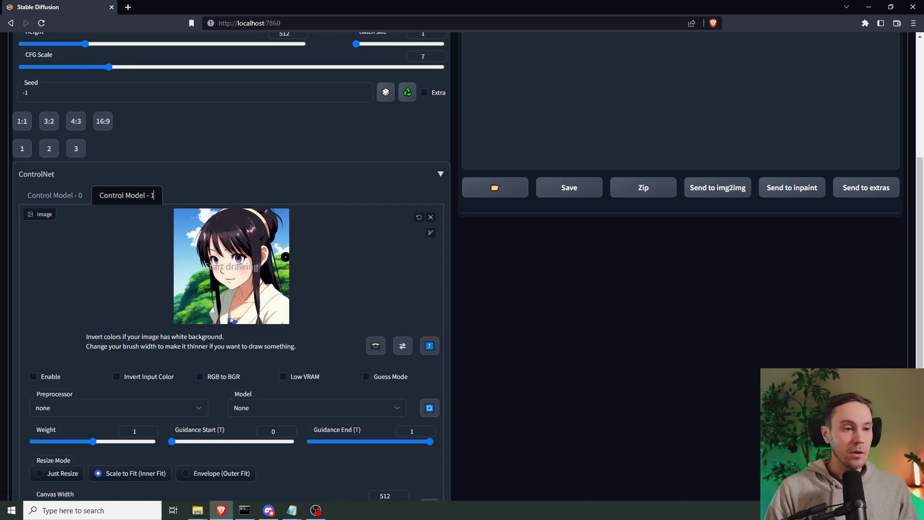
left_click(58, 195)
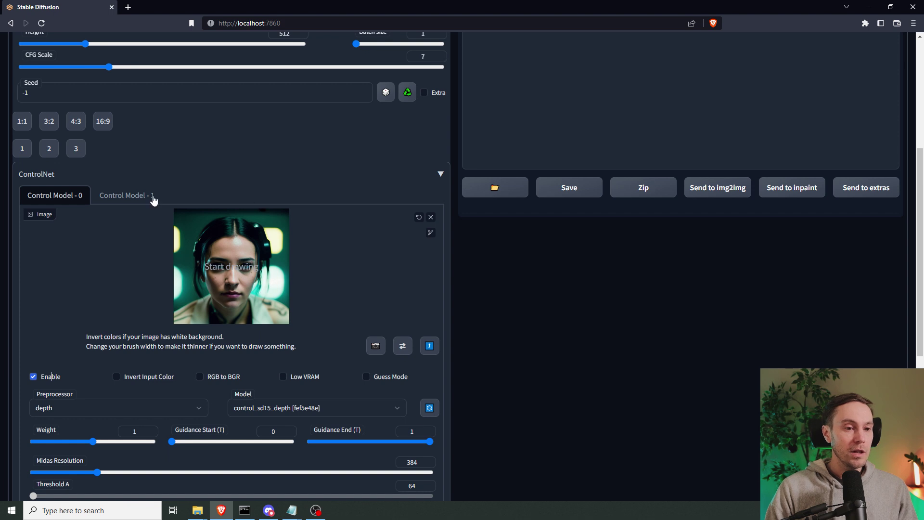
Give Control Model 1 the clip_vision preprocessor and t2iadapter_style_sd14v1 [202e85cc] model.
left_click(126, 195)
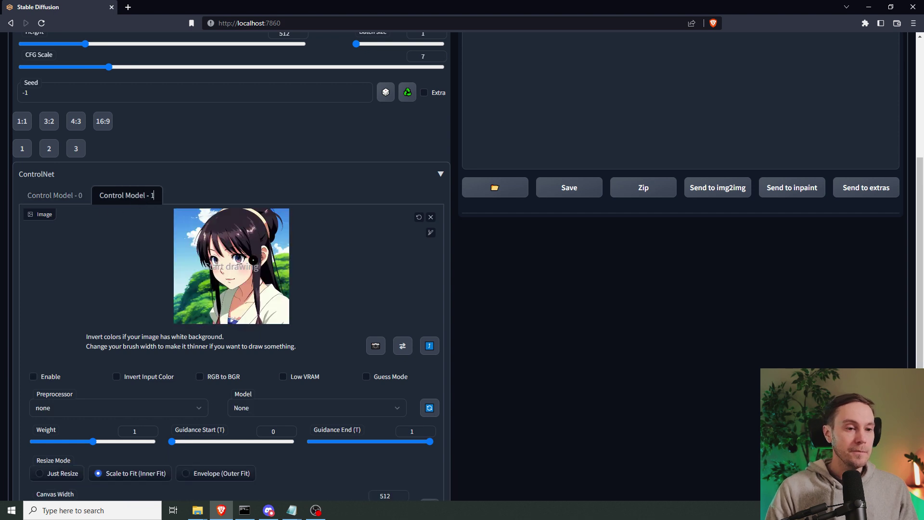
left_click(82, 408)
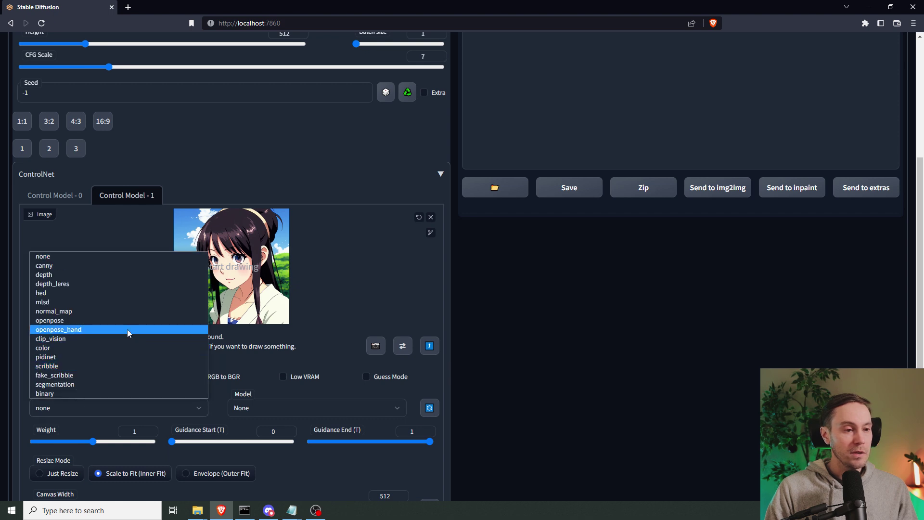
left_click(69, 340)
left_click(351, 408)
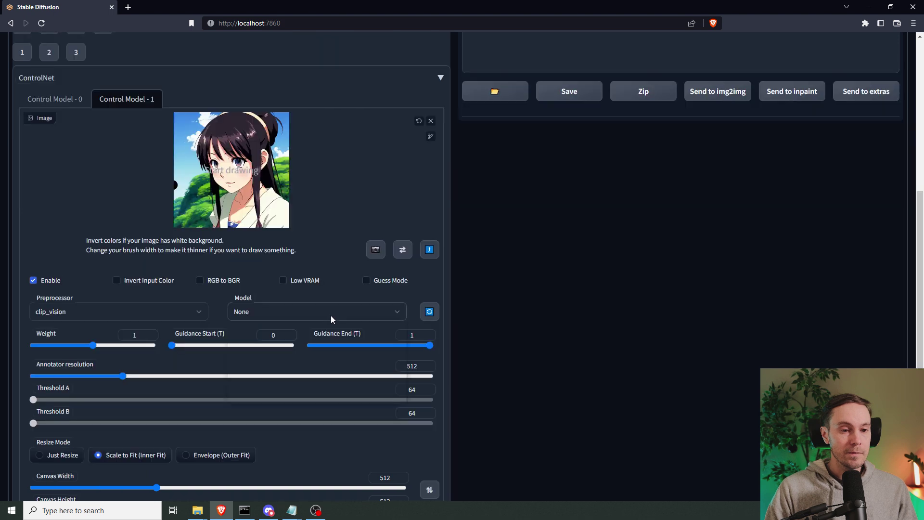
left_click(295, 398)
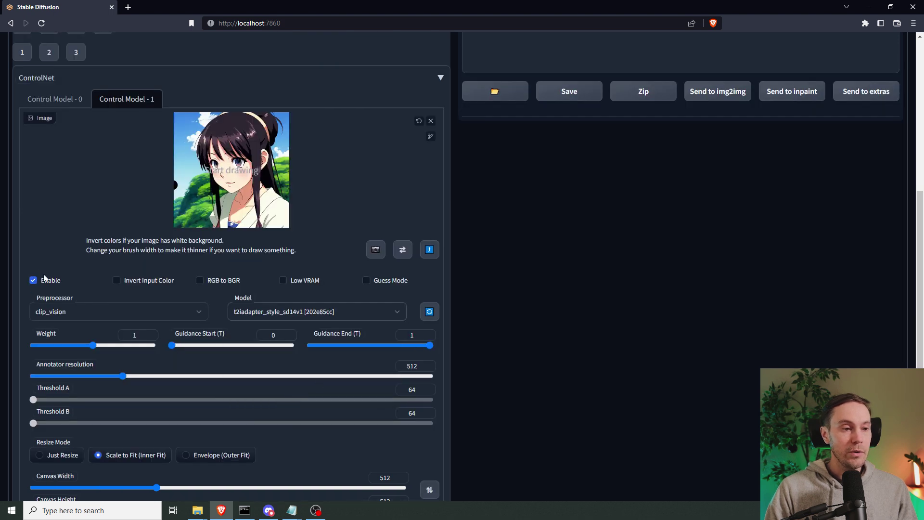
scroll(112, 240, "up", 7)
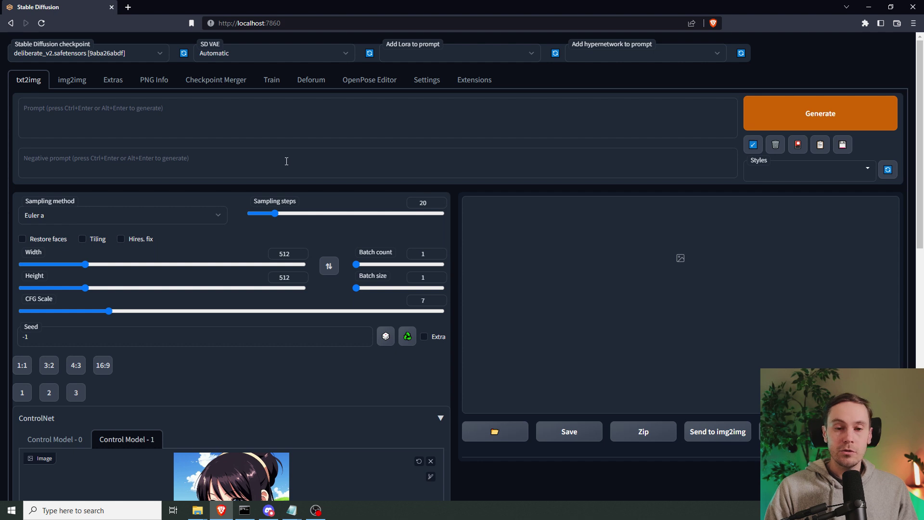
Generate the depth-plus-style portrait and enlarge the first result to inspect it and its depth map.
left_click(806, 116)
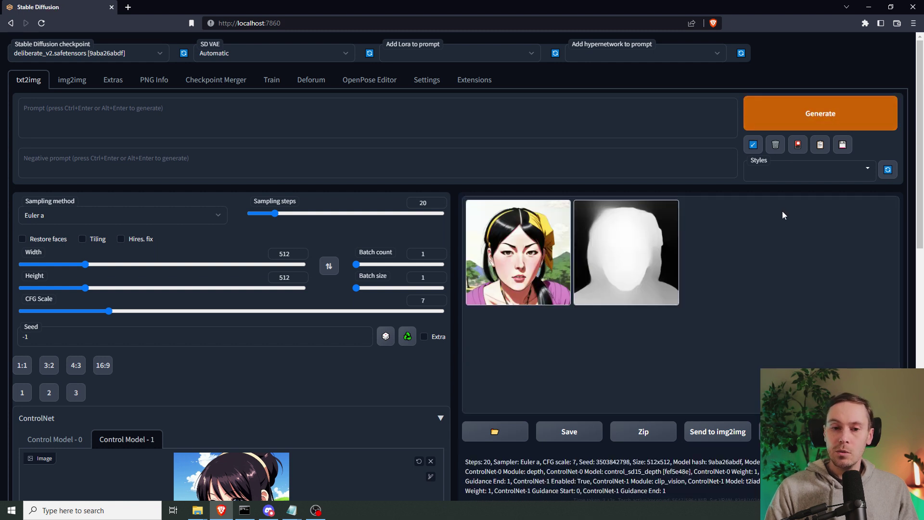
scroll(781, 212, "down", 1)
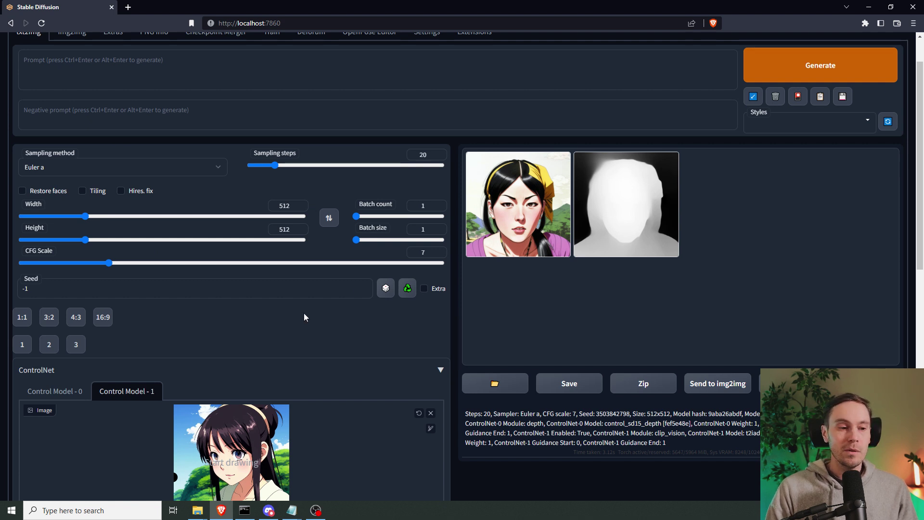
left_click(49, 393)
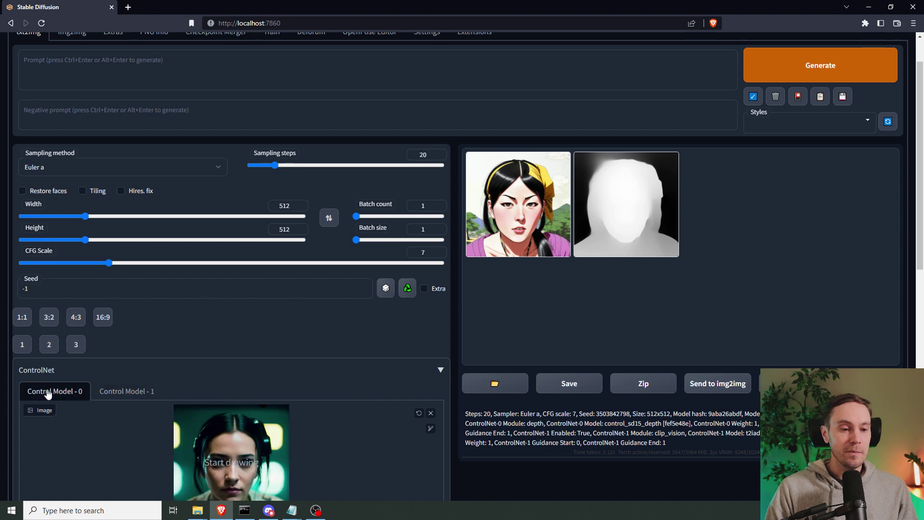
left_click(524, 202)
scroll(530, 183, "down", 2)
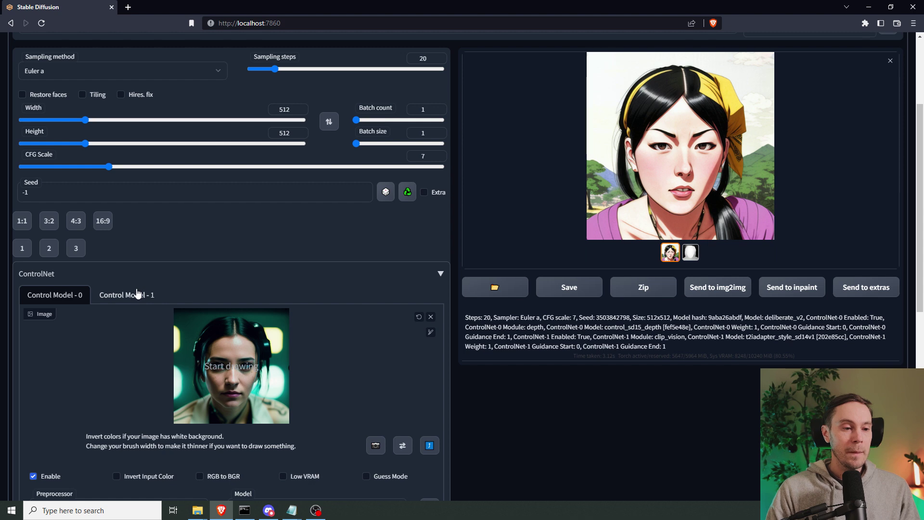
scroll(139, 291, "down", 3)
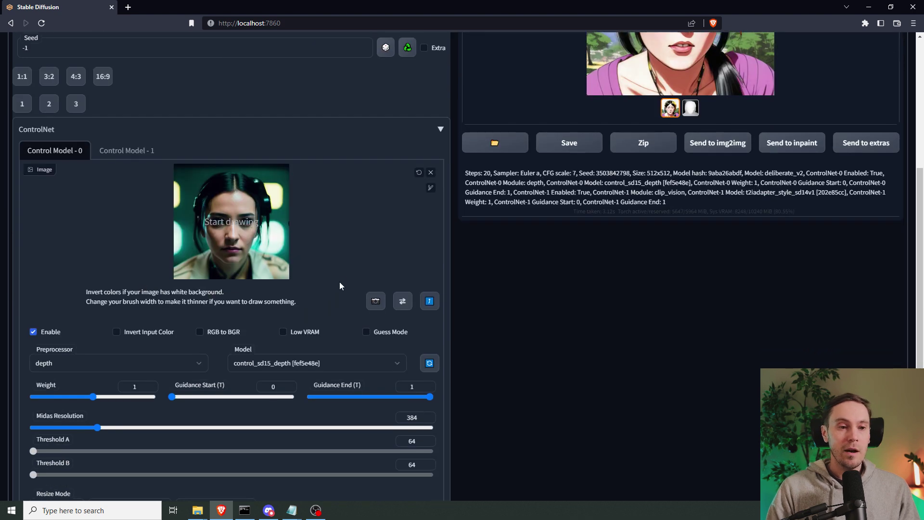
scroll(331, 283, "up", 2)
scroll(207, 422, "down", 1)
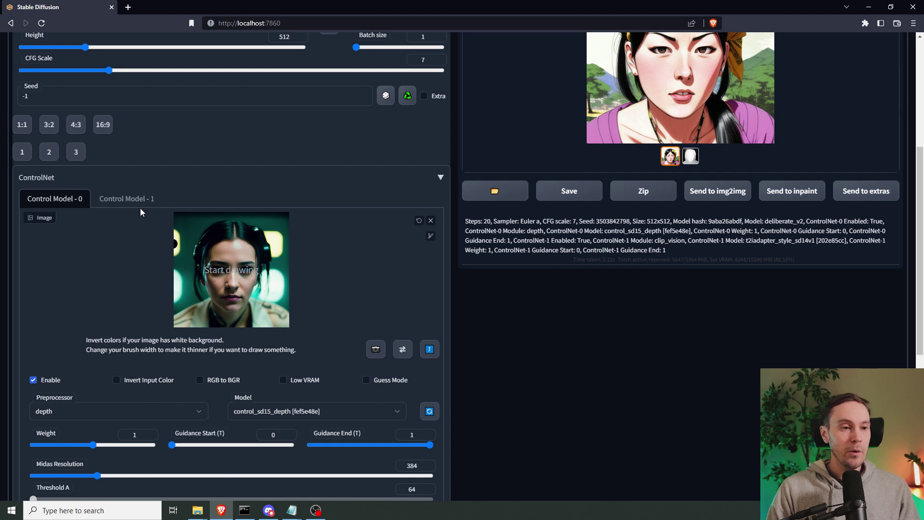
Set Control Model 1's Guidance Start to 0.5 and generate a new image.
left_click(128, 198)
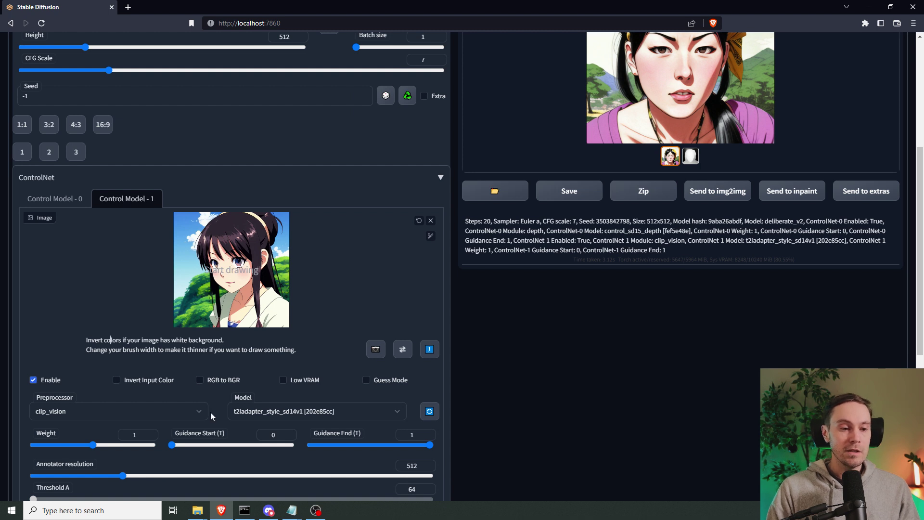
left_click_drag(173, 446, 231, 446)
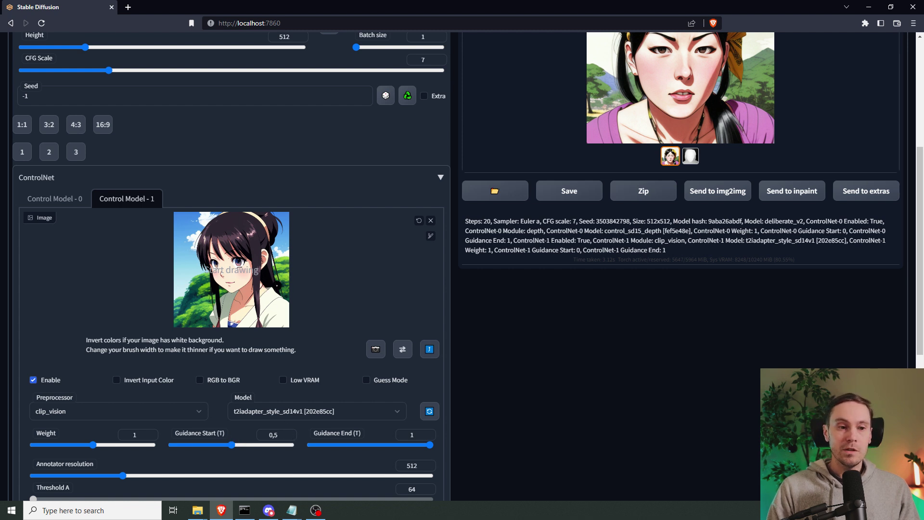
scroll(299, 296, "up", 3)
scroll(405, 285, "up", 3)
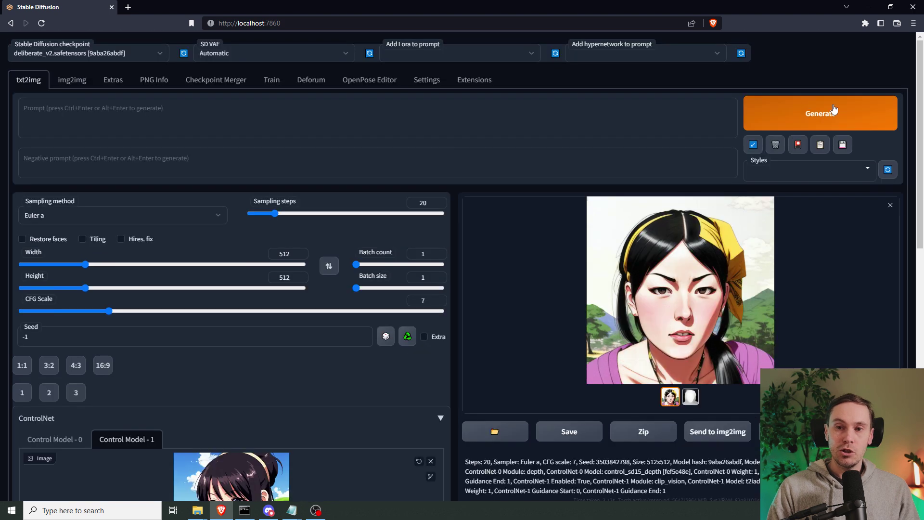
left_click(829, 110)
scroll(834, 277, "down", 2)
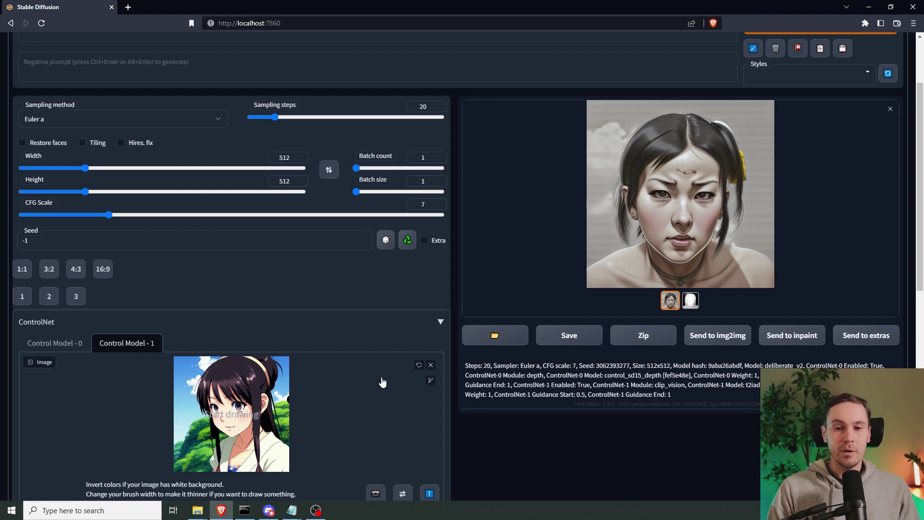
scroll(382, 382, "down", 3)
Lower the style unit's Guidance Start to 0.25 and generate again.
left_click(212, 443)
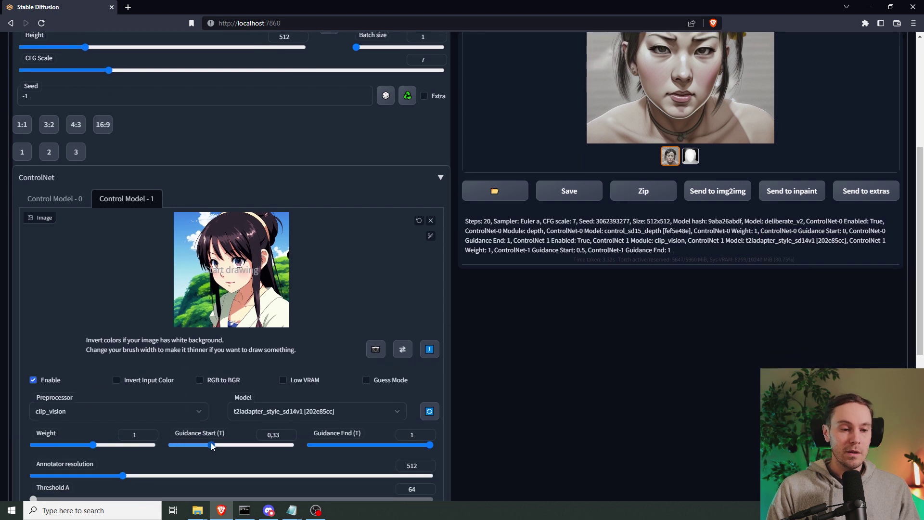
left_click_drag(211, 443, 201, 444)
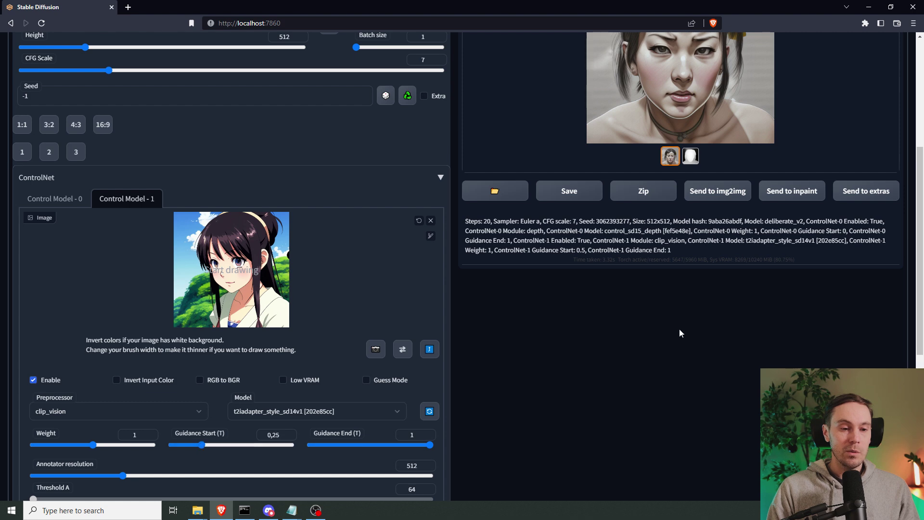
scroll(680, 333, "up", 5)
left_click(867, 114)
scroll(501, 211, "down", 2)
scroll(501, 210, "down", 1)
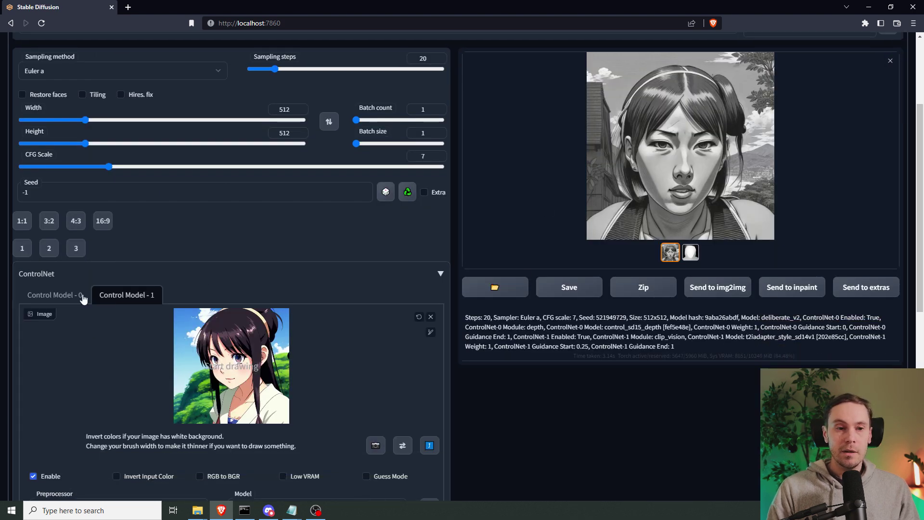
Generate another portrait with the same 0.25 style guidance start.
left_click(53, 296)
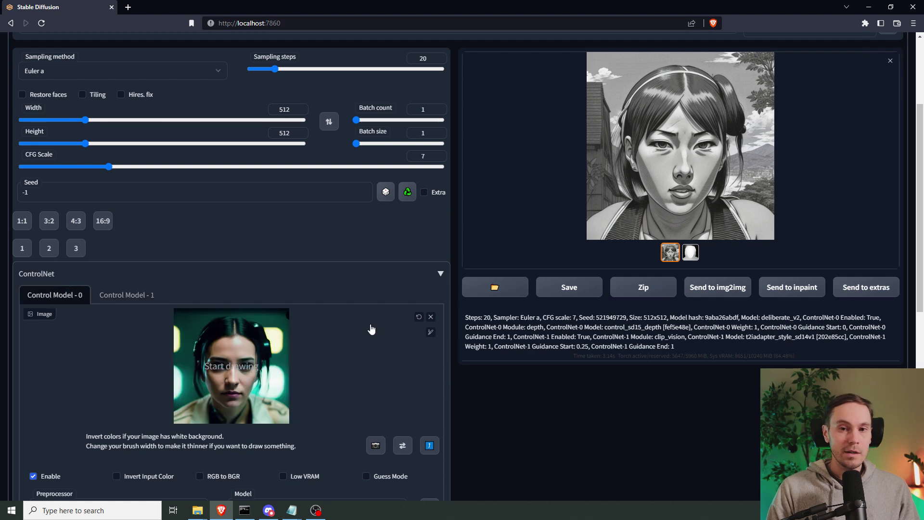
scroll(534, 255, "up", 3)
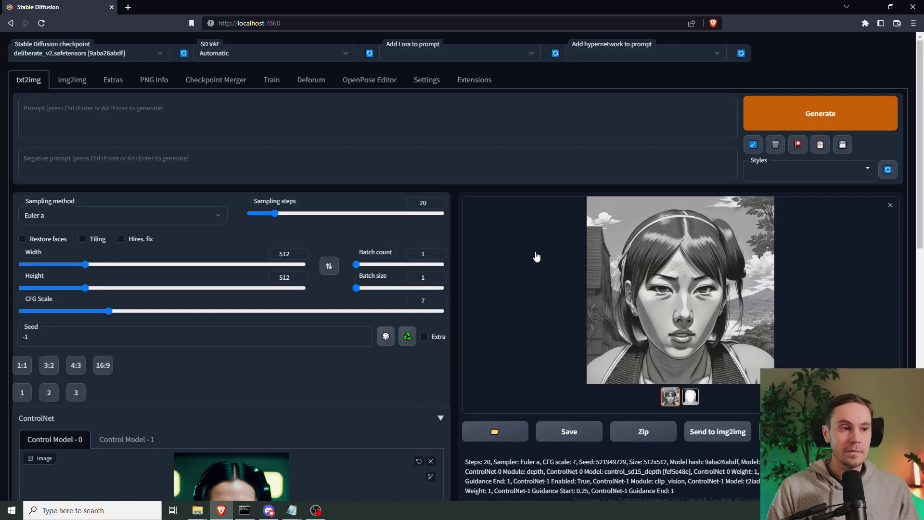
left_click(846, 112)
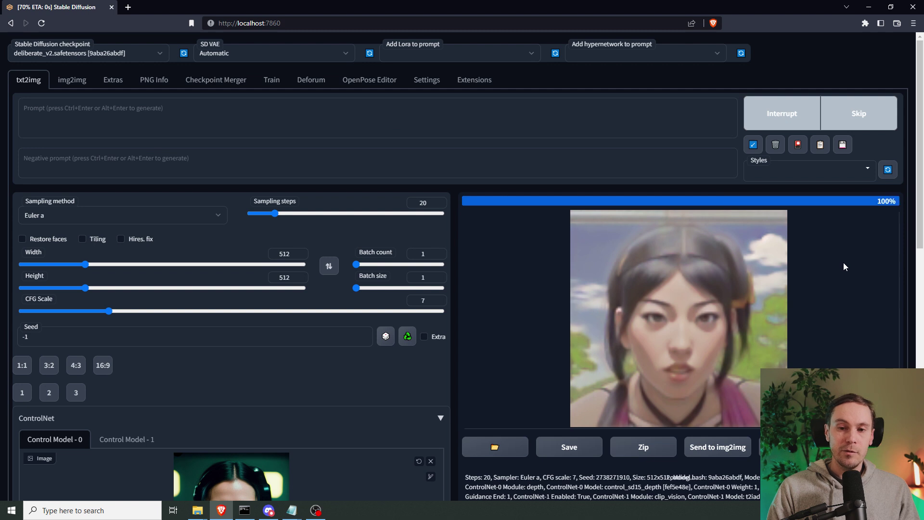
scroll(586, 285, "down", 2)
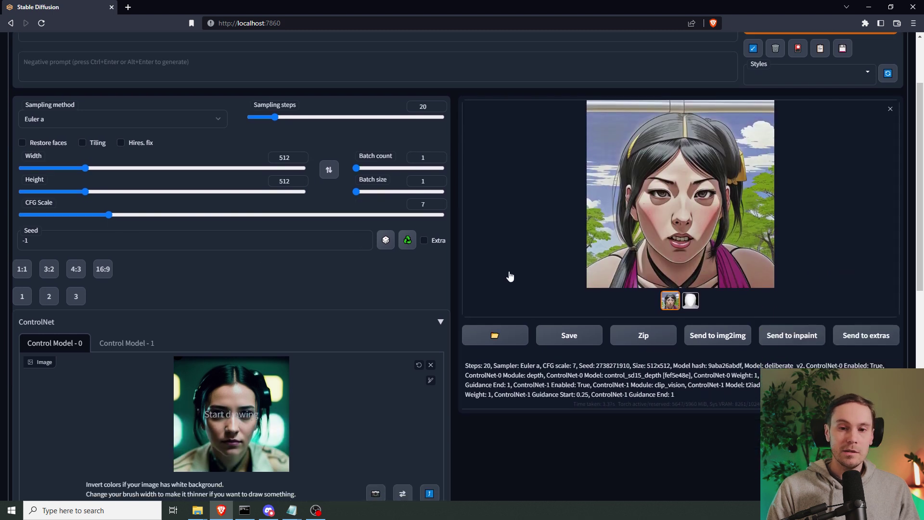
Set the style unit's Guidance Start to 0 and the depth unit's to 0.25.
scroll(510, 276, "down", 1)
left_click(126, 294)
scroll(126, 289, "down", 2)
left_click_drag(202, 445, 163, 445)
left_click(67, 201)
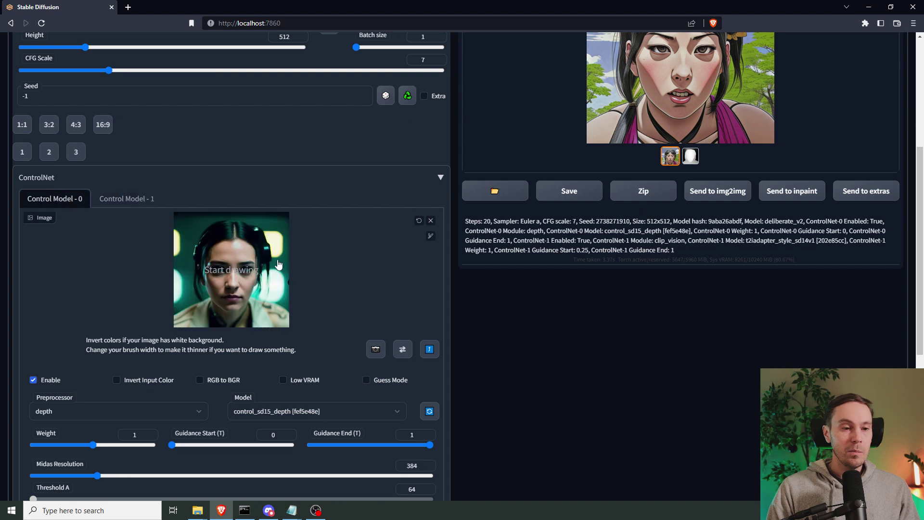
left_click_drag(172, 445, 201, 448)
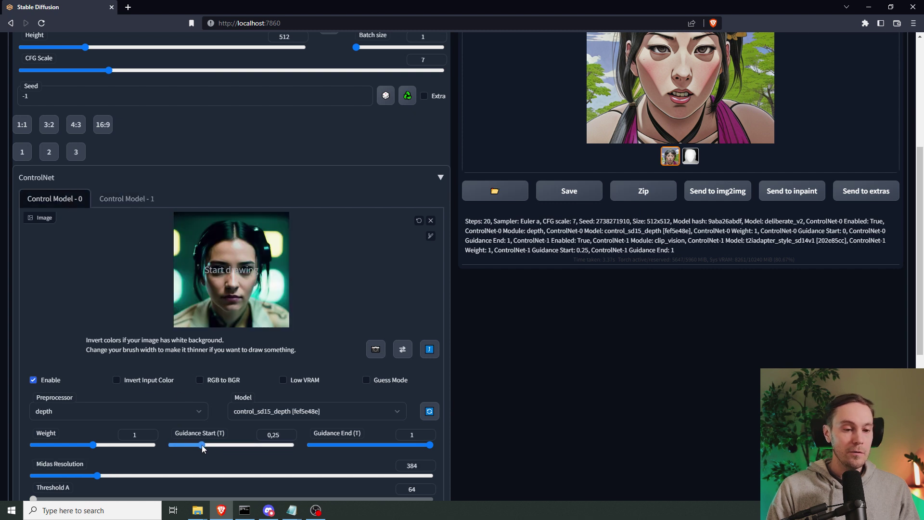
Generate a new portrait with these guidance settings using Ctrl+Enter.
scroll(202, 447, "up", 5)
key("ctrl+Return")
scroll(443, 224, "down", 3)
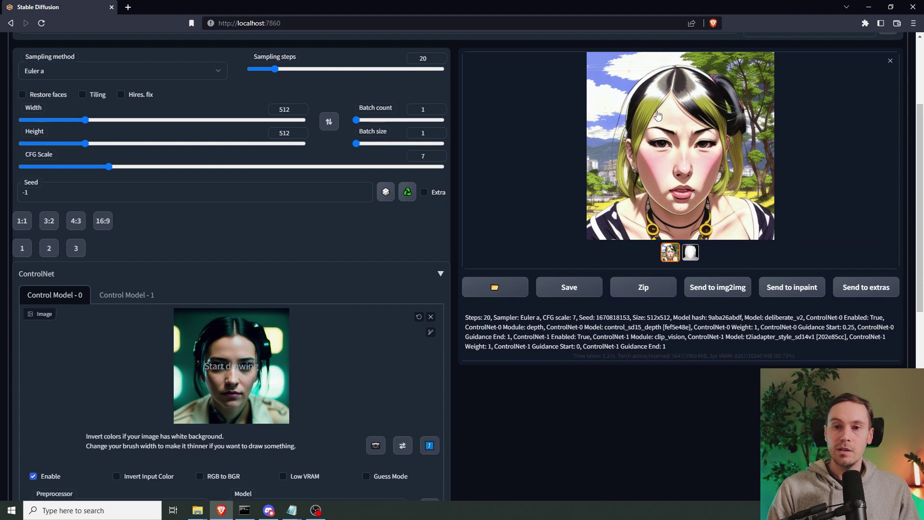
scroll(654, 139, "up", 1)
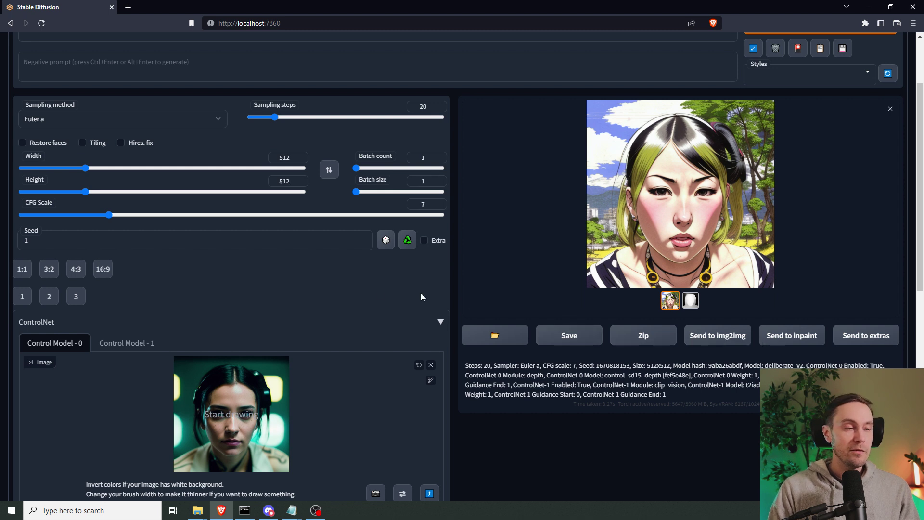
scroll(138, 350, "down", 1)
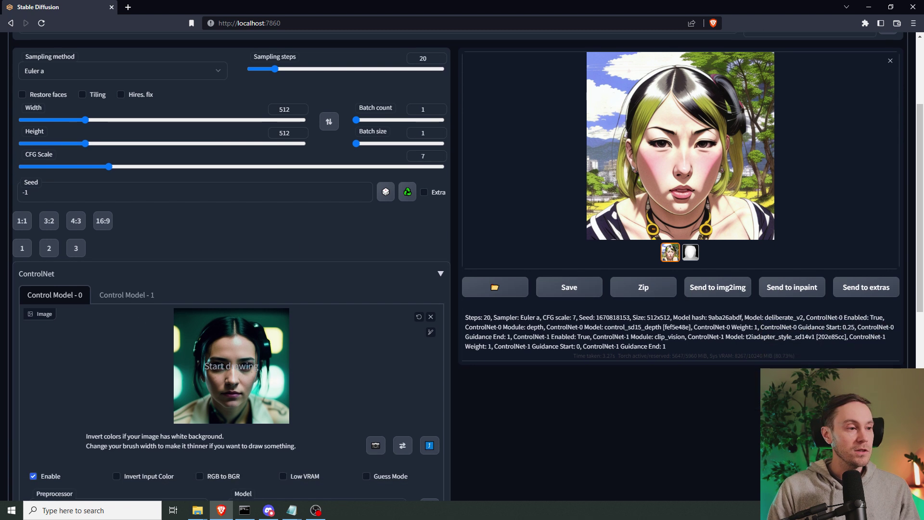
Generate an image from the new reference portrait.
left_click_drag(128, 361, 231, 378)
scroll(722, 144, "up", 2)
left_click(794, 72)
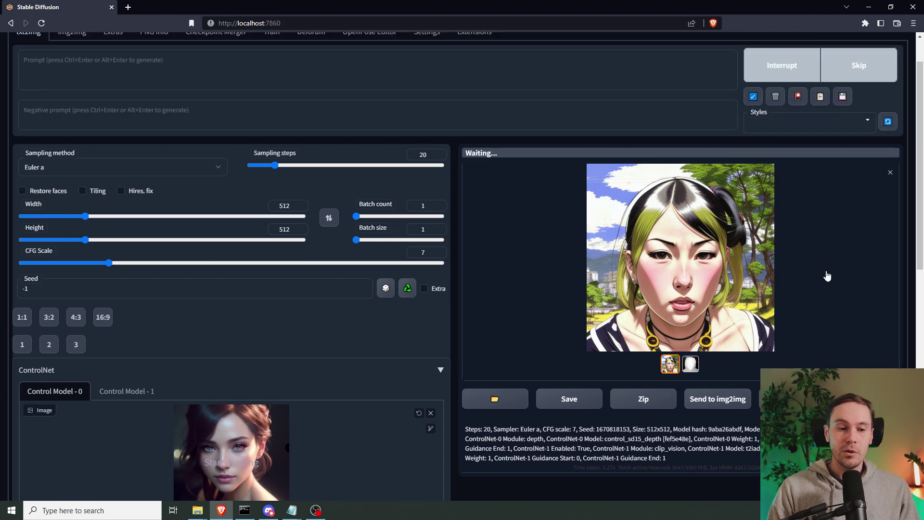
scroll(721, 257, "down", 1)
scroll(720, 257, "down", 1)
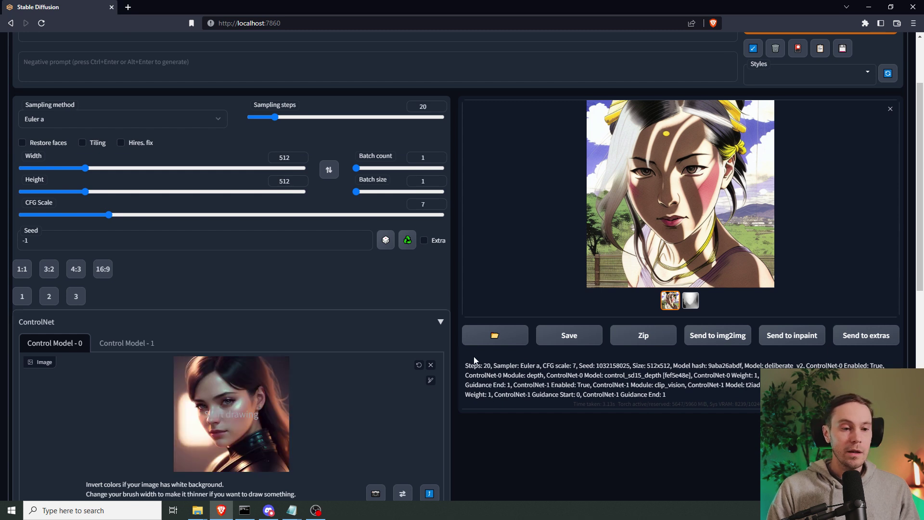
scroll(789, 111, "up", 4)
Generate again with the swapped portrait and review the white-headband result and depth settings.
left_click(793, 110)
scroll(799, 255, "down", 3)
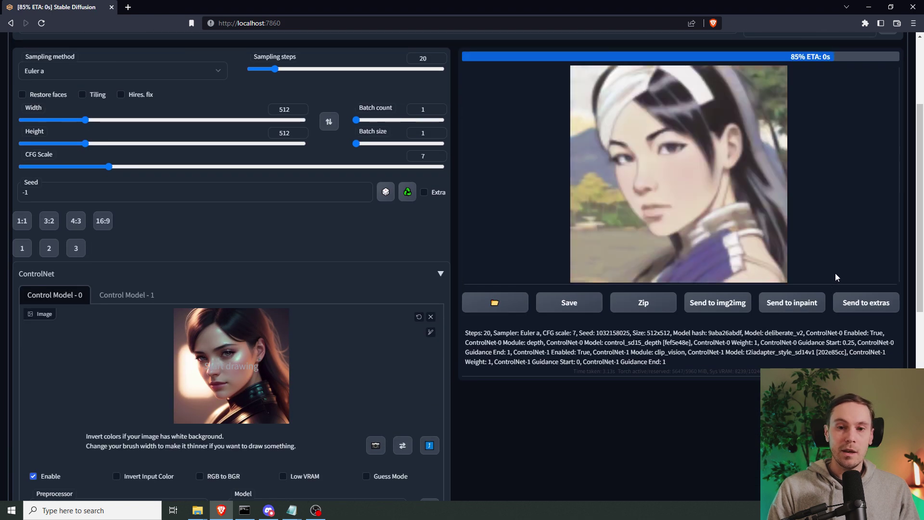
scroll(826, 275, "up", 3)
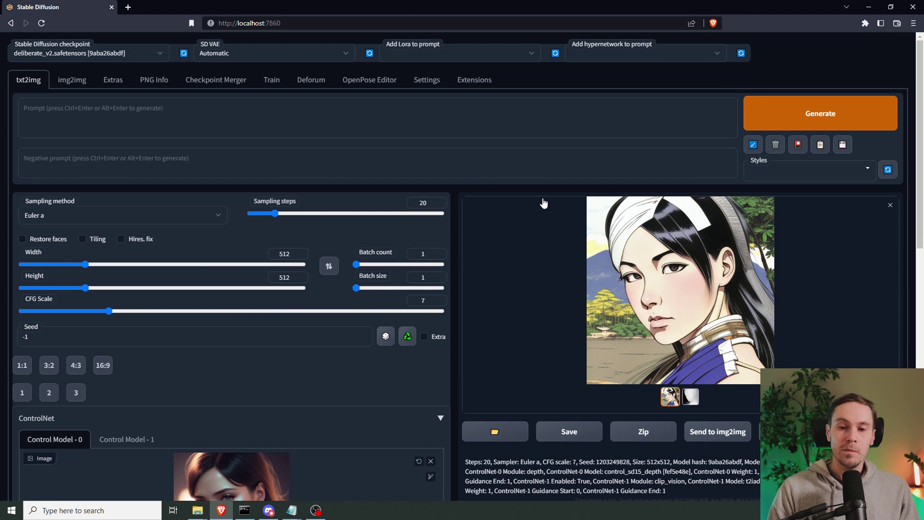
scroll(456, 302, "down", 2)
scroll(498, 302, "down", 1)
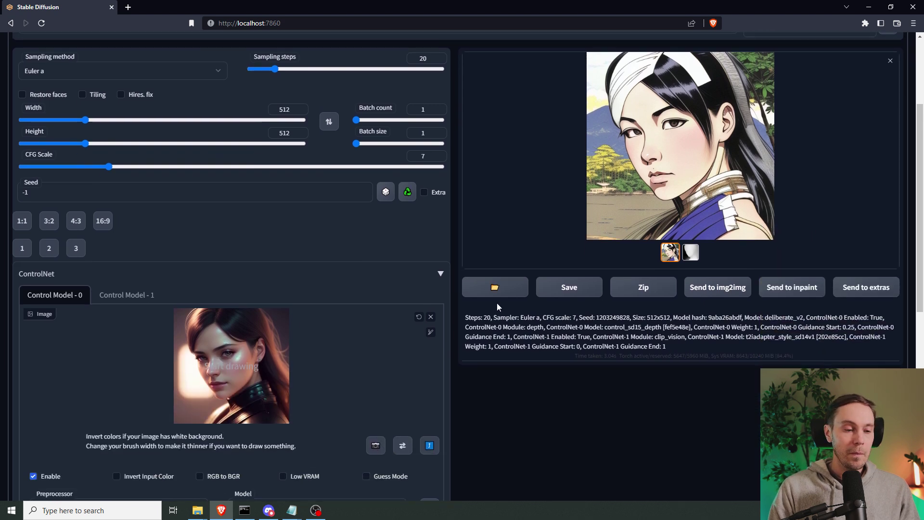
scroll(496, 306, "down", 1)
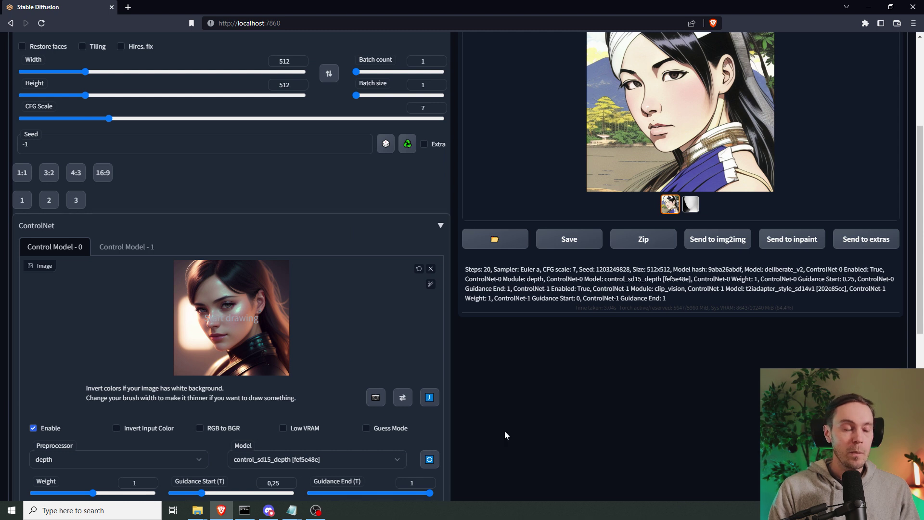
scroll(520, 426, "up", 1)
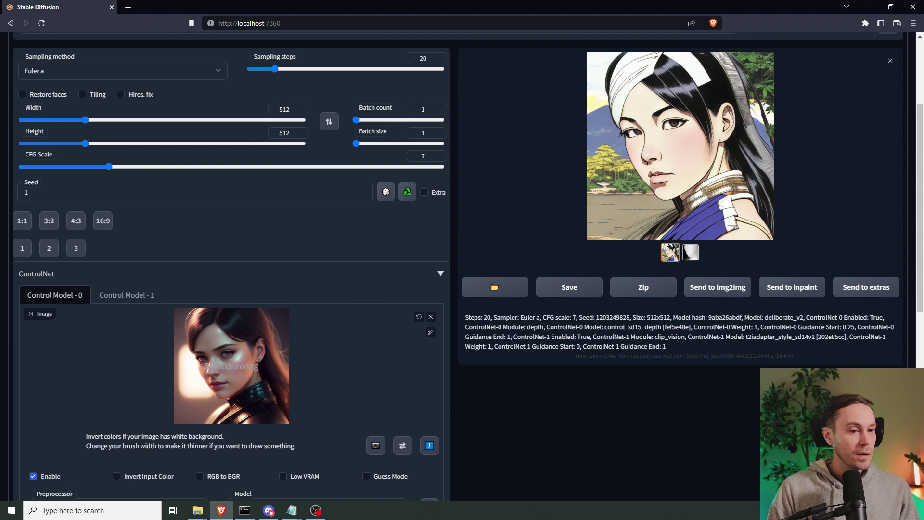
Load the anime girl into Control Model 0 and a new style photo into Control Model 1.
left_click_drag(255, 410, 241, 378)
scroll(227, 334, "down", 1)
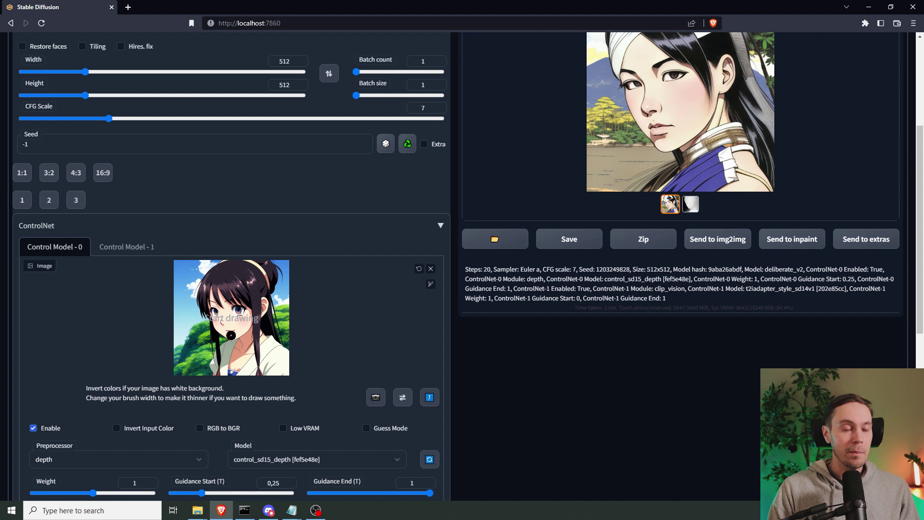
scroll(234, 334, "up", 1)
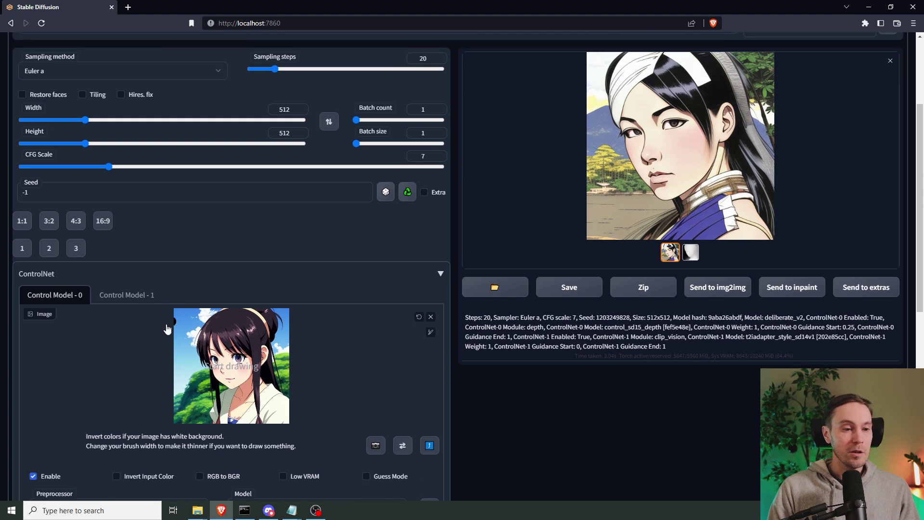
left_click(135, 299)
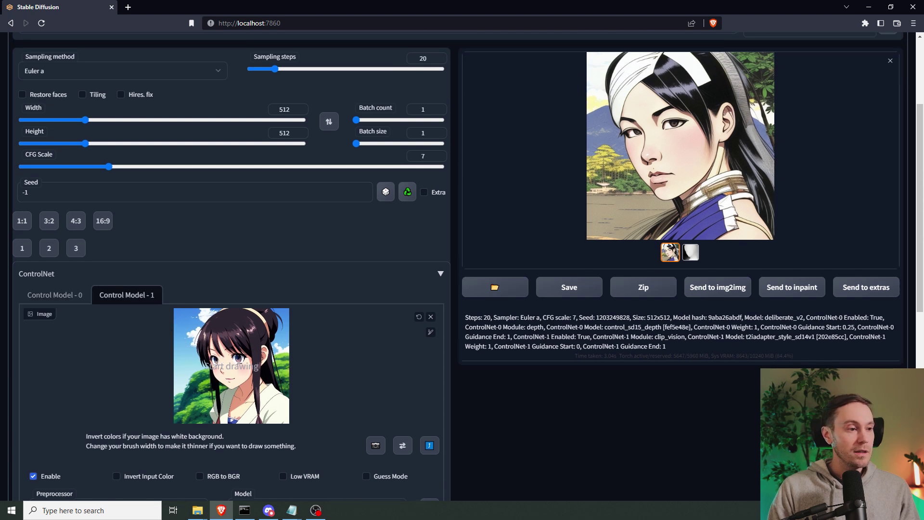
left_click_drag(264, 418, 226, 371)
scroll(374, 367, "down", 1)
scroll(387, 349, "down", 1)
Generate the purple-and-green illustrated girl, then review the images in both control units.
left_click(67, 198)
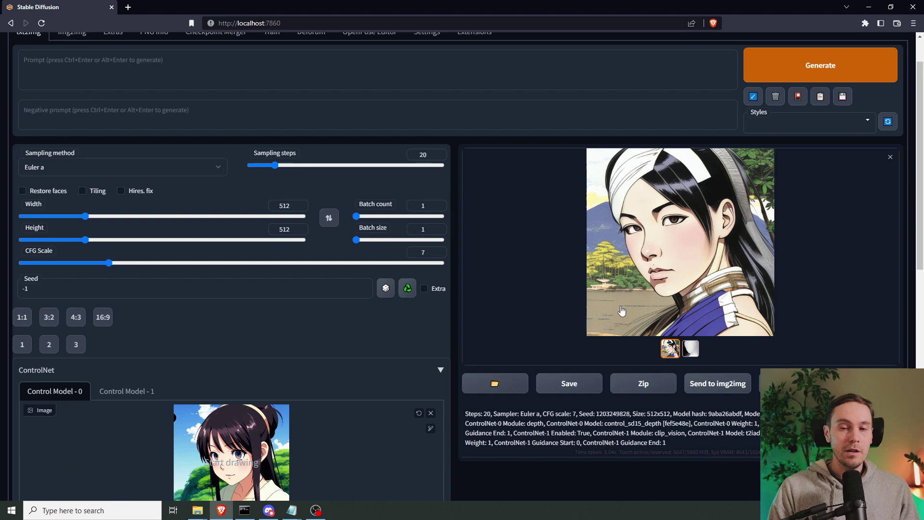
scroll(488, 291, "up", 4)
left_click(787, 64)
scroll(852, 250, "down", 2)
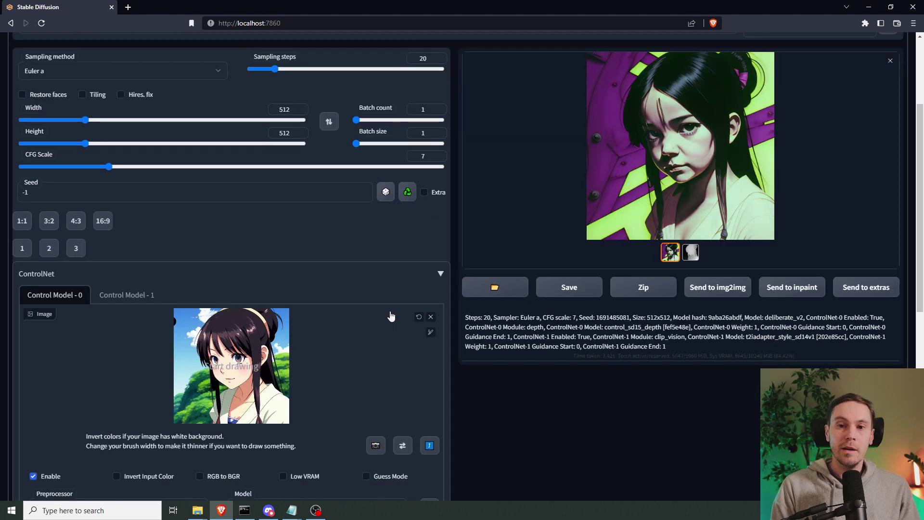
scroll(688, 189, "up", 1)
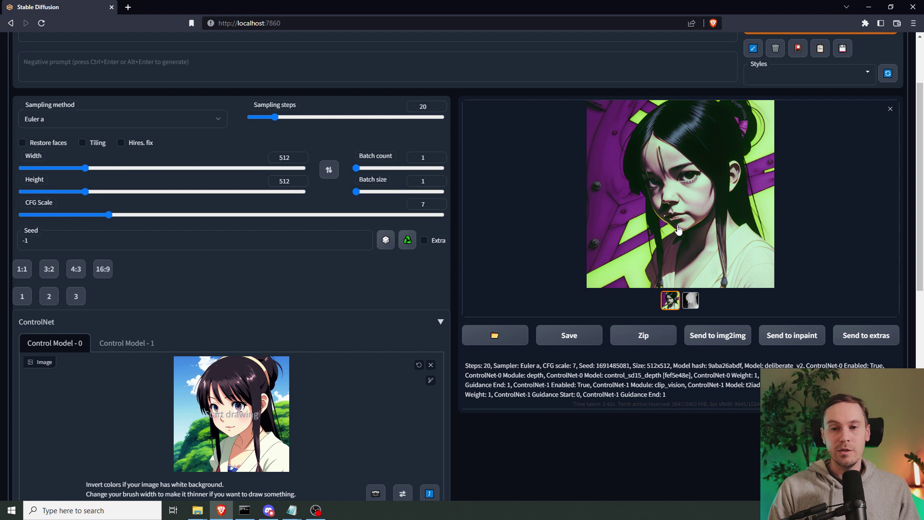
left_click(106, 346)
left_click(55, 343)
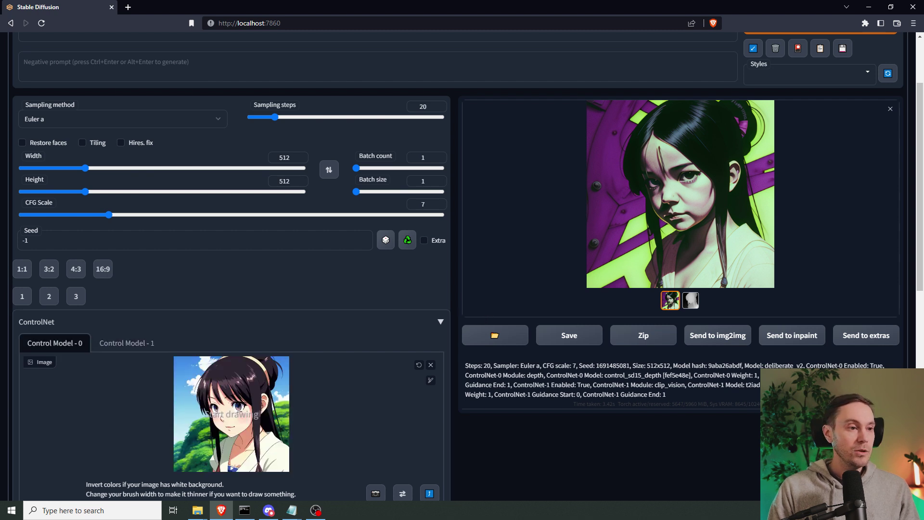
left_click(140, 343)
scroll(144, 317, "down", 2)
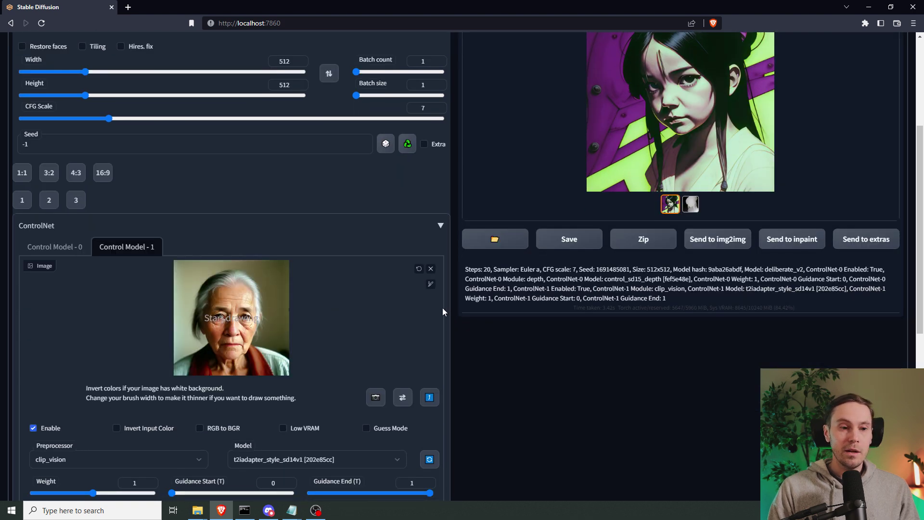
Set Control Model 0's Guidance Start to about 0.15.
left_click(63, 247)
scroll(263, 377, "down", 2)
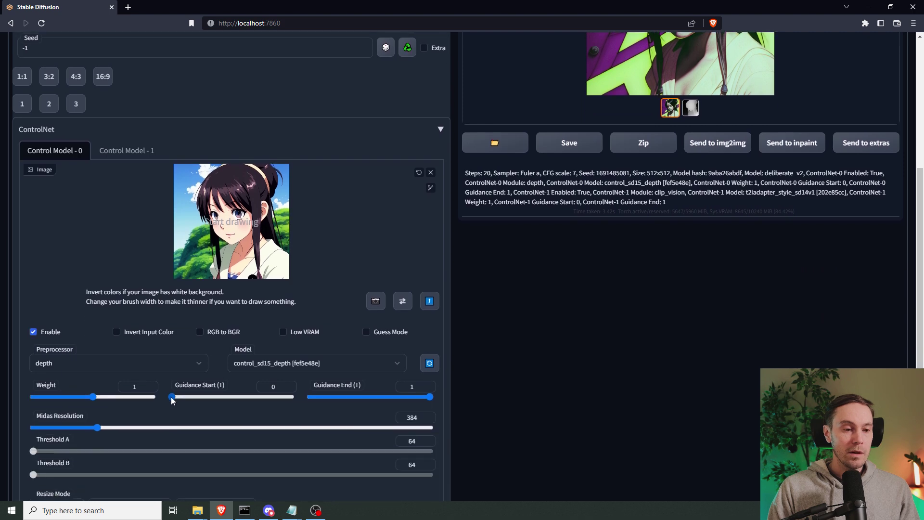
left_click_drag(171, 397, 187, 397)
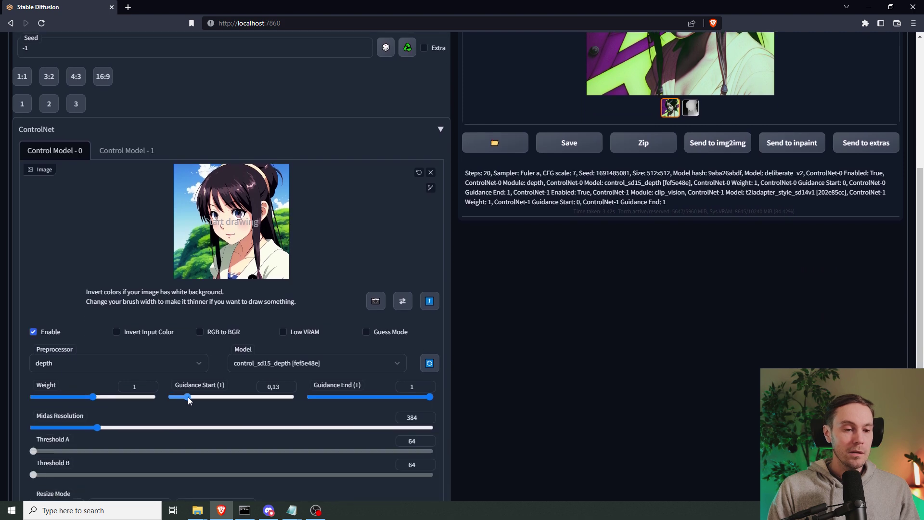
scroll(231, 319, "up", 3)
scroll(820, 262, "up", 3)
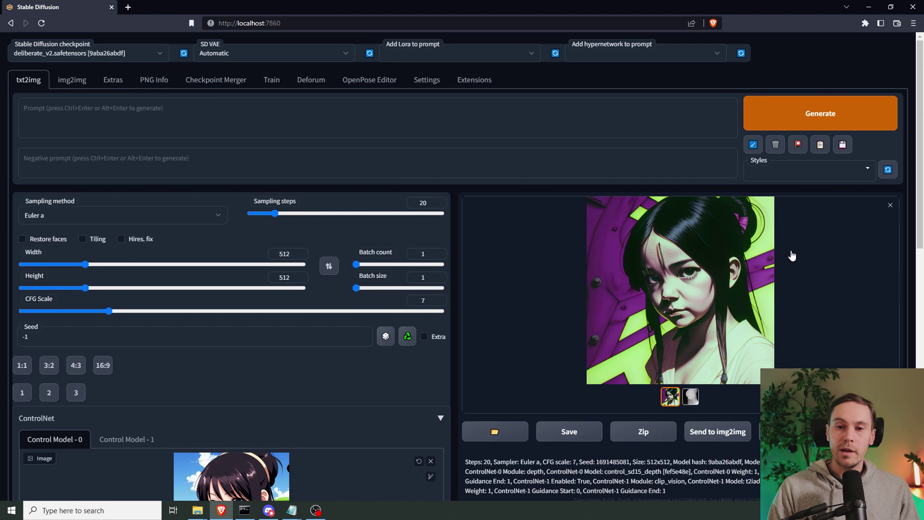
Generate the long-white-haired elderly woman in the girl's pose and compare both ControlNet tabs.
left_click(802, 111)
scroll(850, 290, "down", 1)
scroll(851, 291, "down", 2)
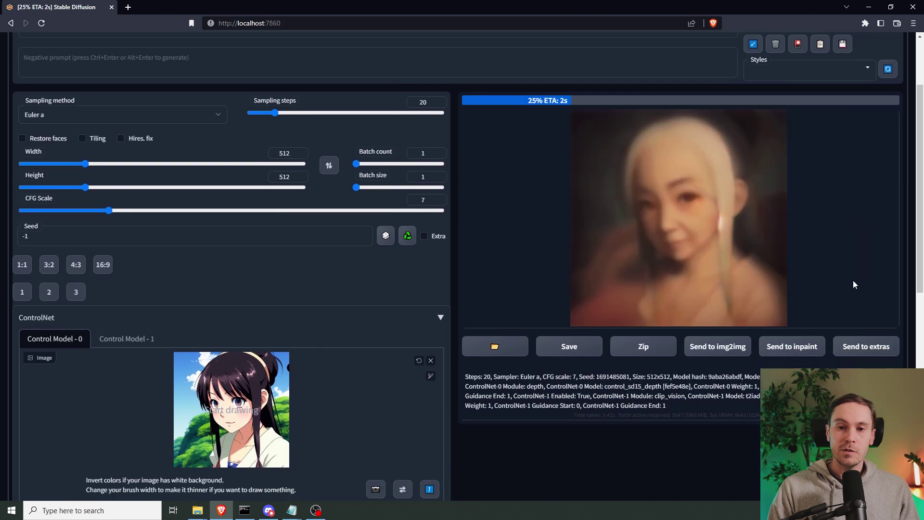
scroll(853, 279, "down", 1)
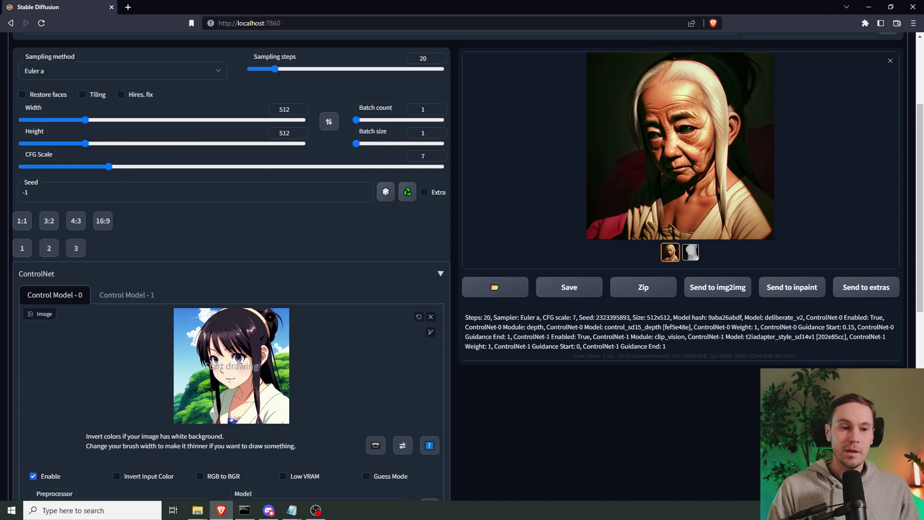
left_click(126, 295)
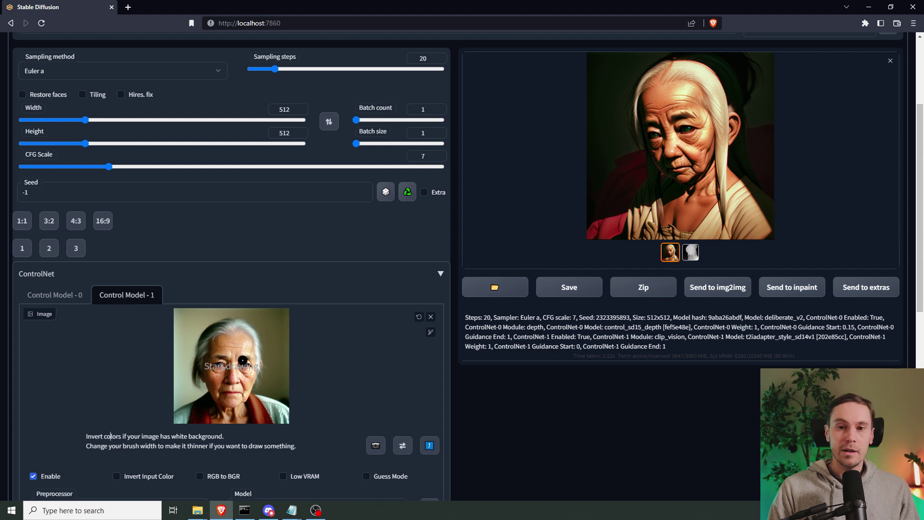
left_click(55, 294)
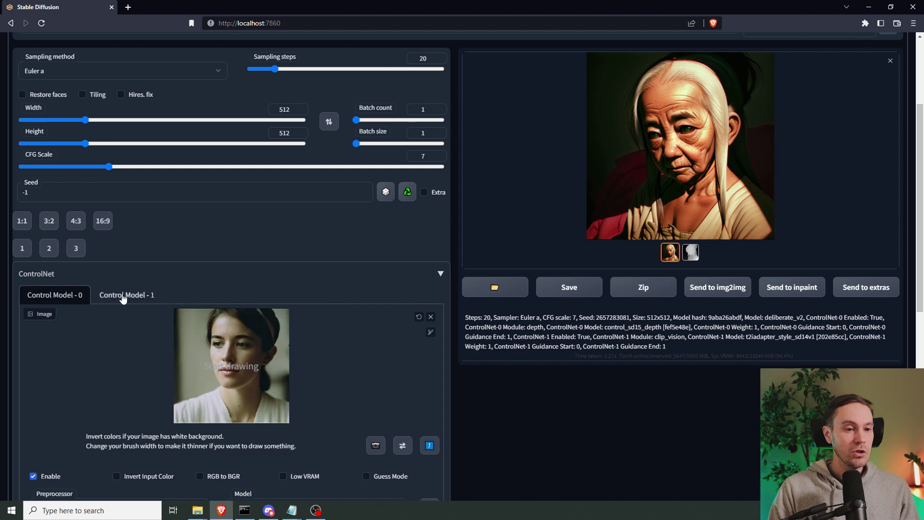
With the young woman's photo driving depth, check both units and generate the red-lit elderly portrait.
left_click(126, 294)
left_click(54, 295)
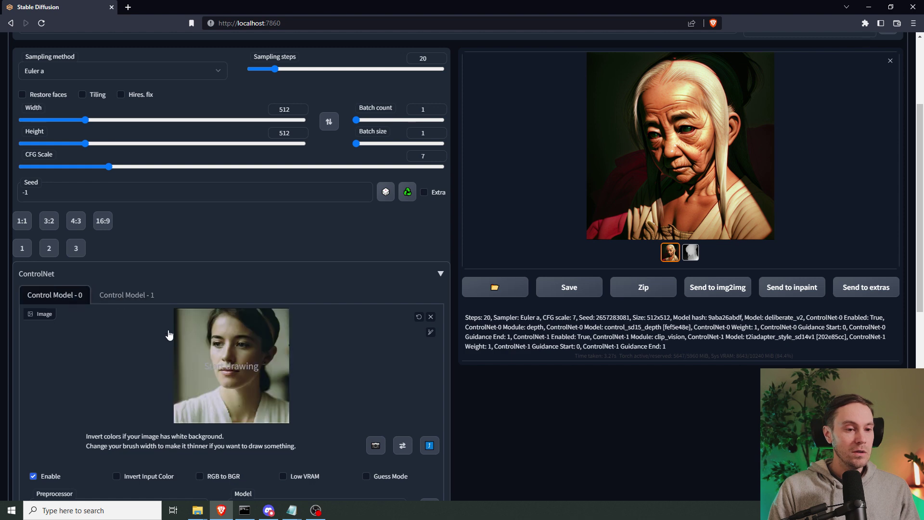
left_click(127, 295)
left_click(60, 294)
scroll(770, 193, "up", 3)
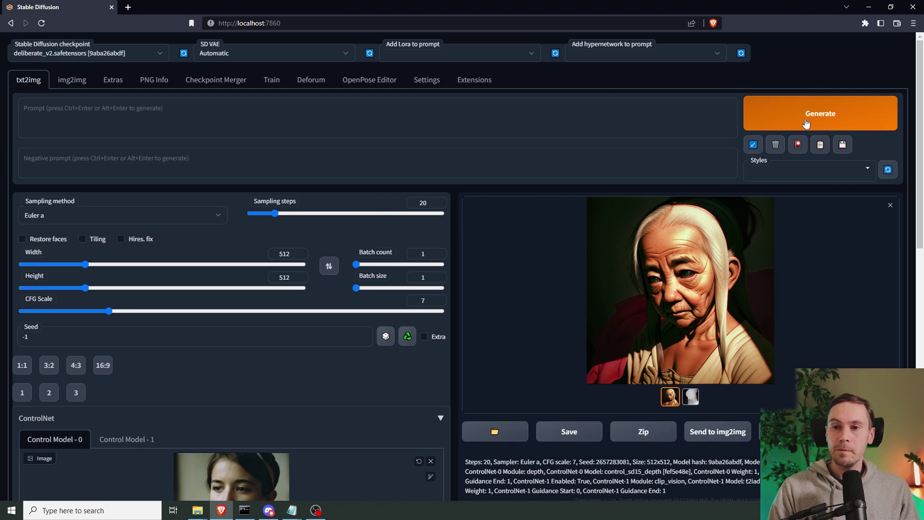
left_click(779, 115)
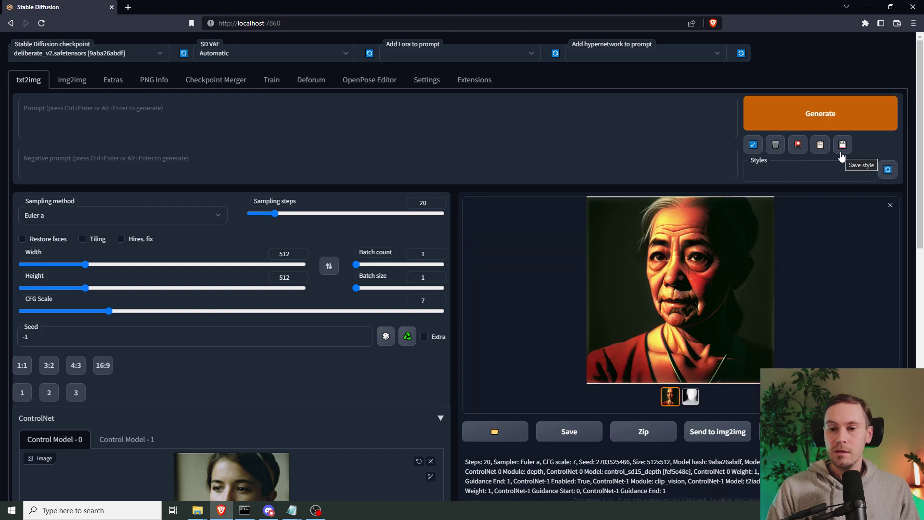
Set Control Model 1's Guidance Start to 0.2 and generate the red-headband elderly woman portrait.
scroll(800, 274, "down", 2)
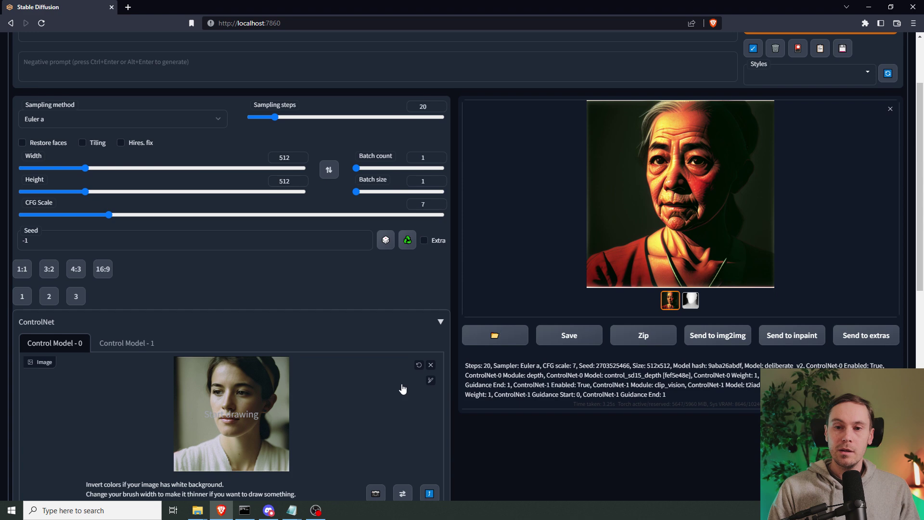
scroll(403, 387, "down", 2)
left_click(127, 246)
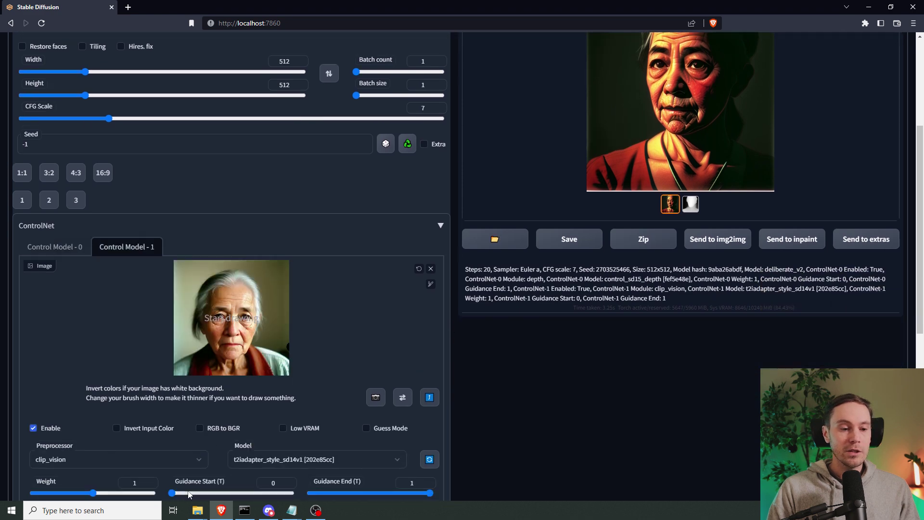
left_click_drag(174, 493, 196, 496)
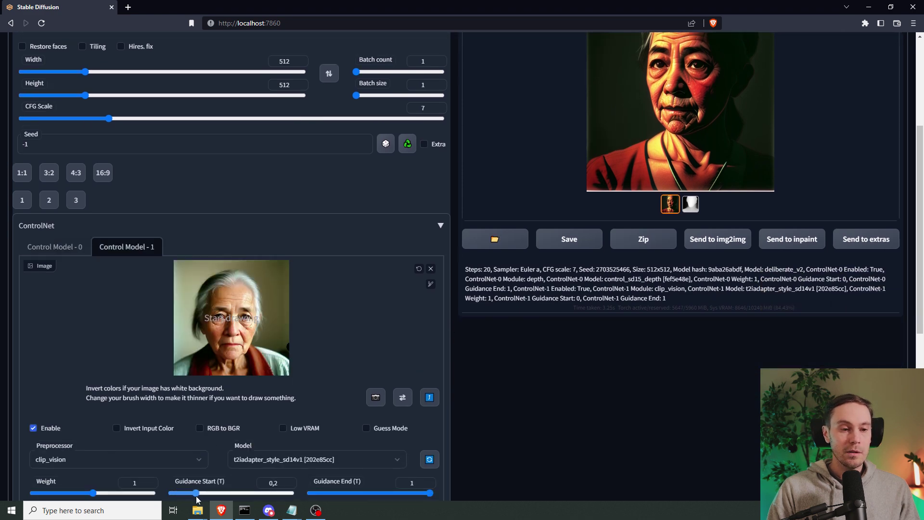
scroll(664, 340, "up", 4)
left_click(801, 112)
scroll(801, 112, "down", 3)
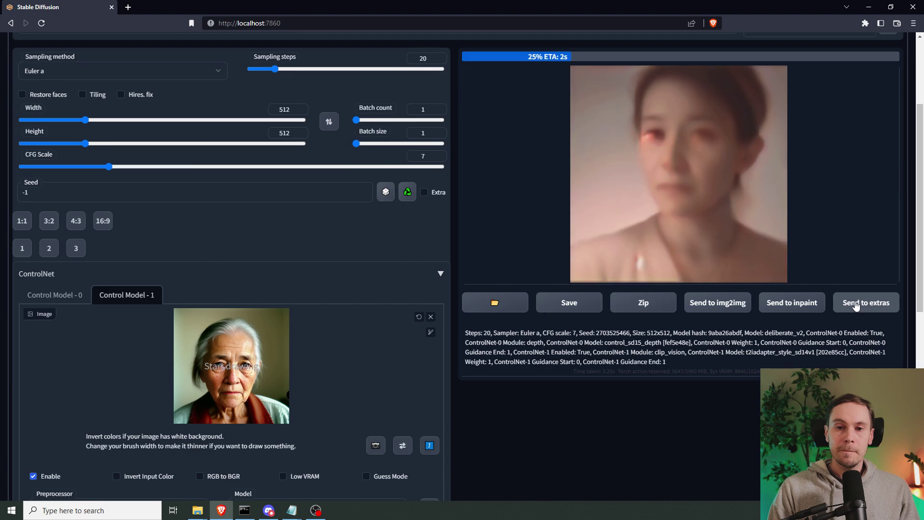
scroll(750, 289, "up", 1)
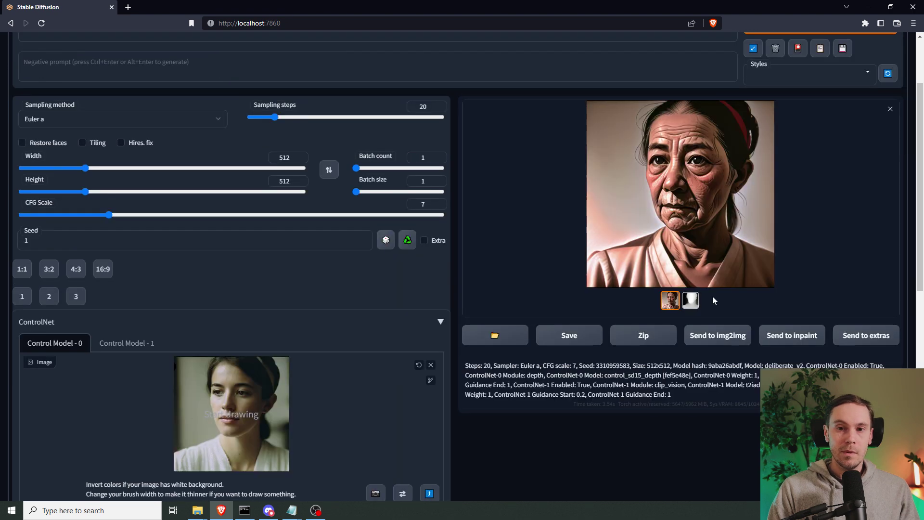